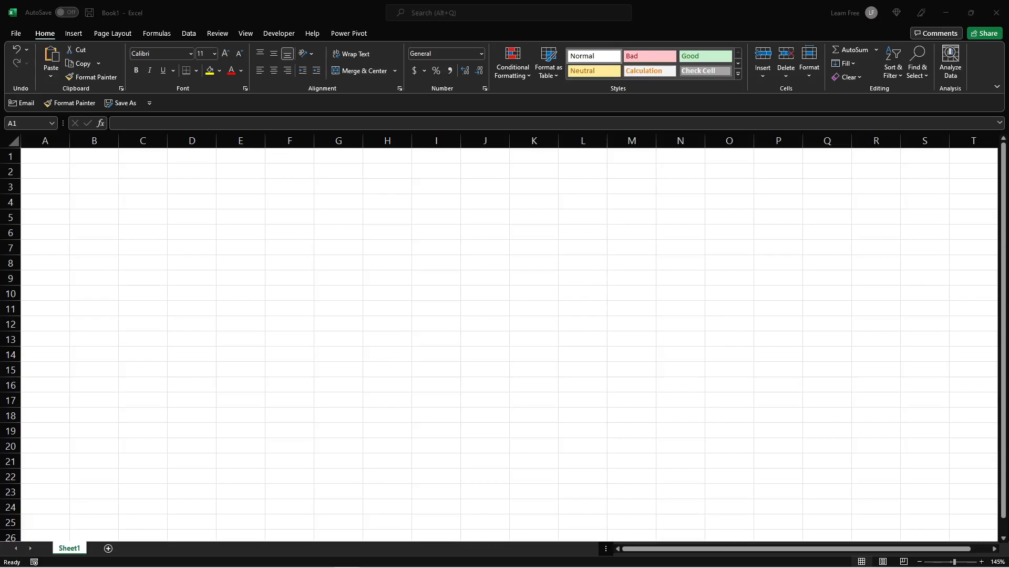
- Examine the monthly workbooks from January to March 2019 in the Annual Expenditures folder and return to the blank workbook
left_click(139, 335)
left_click_drag(335, 221, 357, 208)
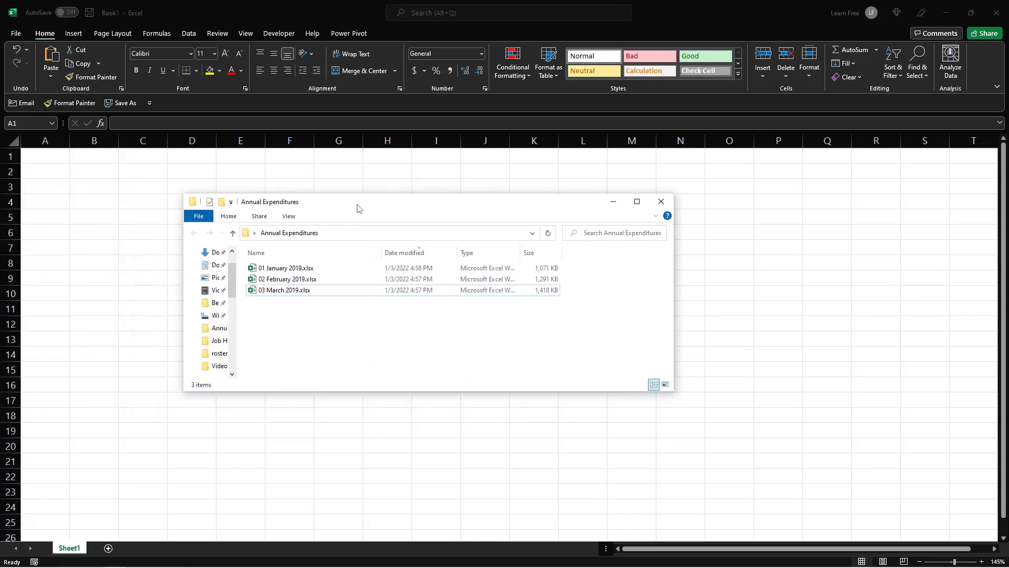
left_click(337, 269)
left_click(337, 279)
left_click(337, 291)
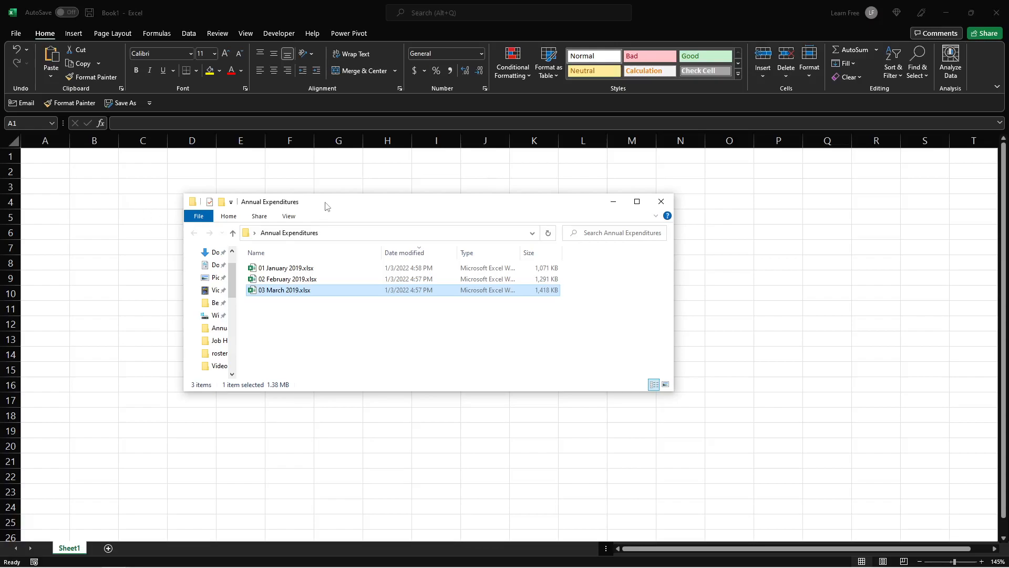
left_click_drag(326, 202, 0, 185)
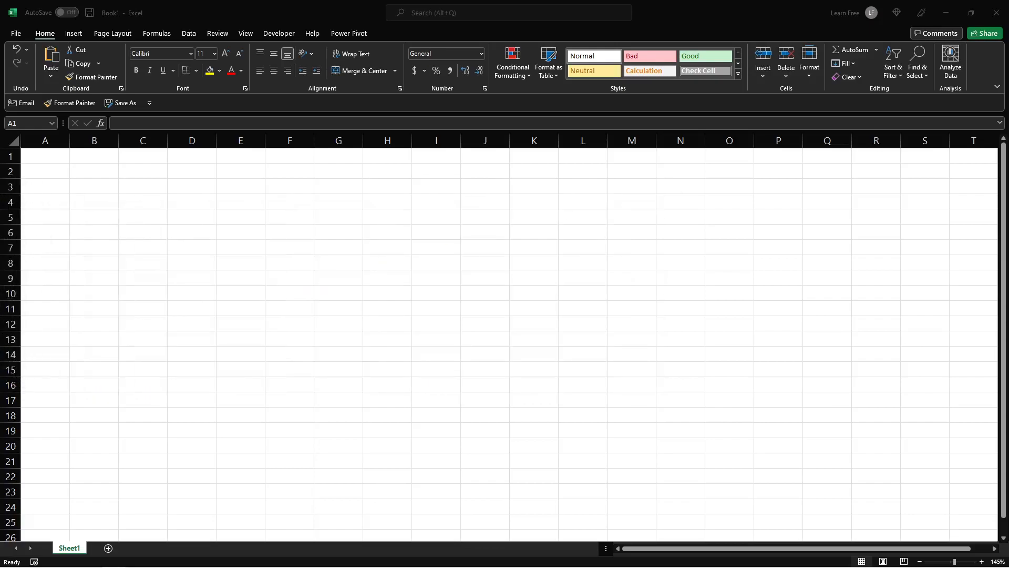
left_click(128, 212)
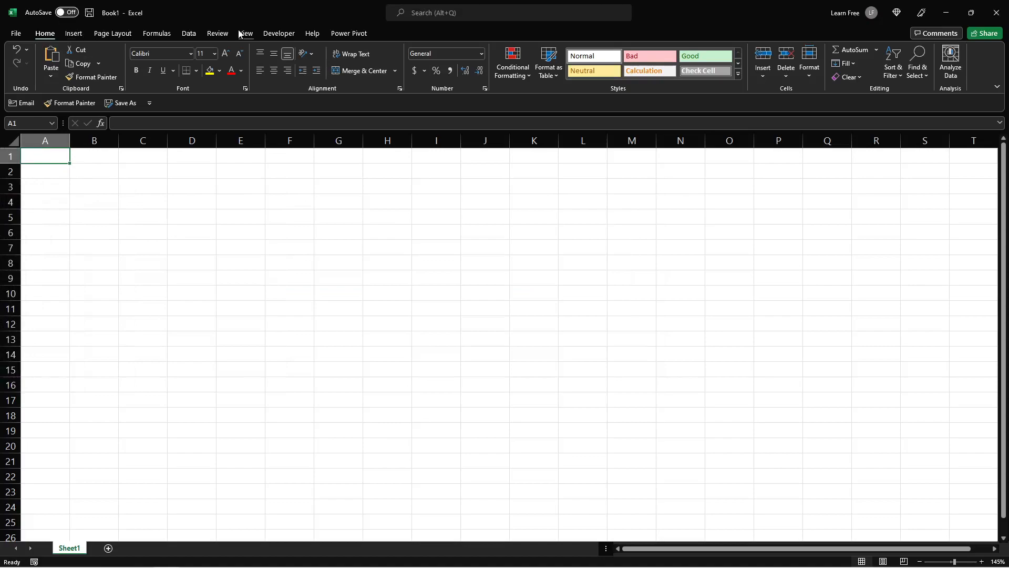
left_click(190, 33)
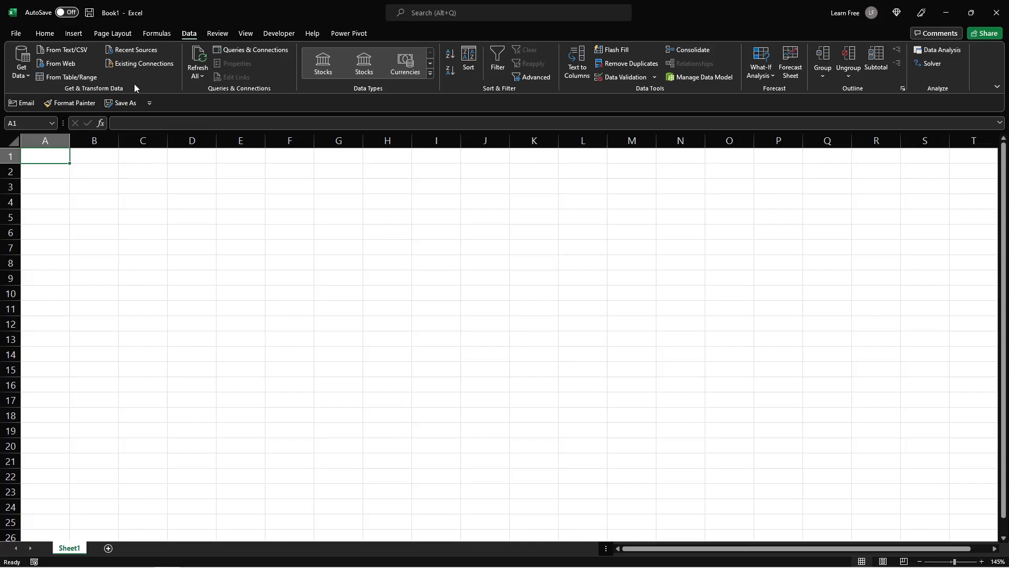
left_click(66, 77)
left_click_drag(302, 217, 568, 379)
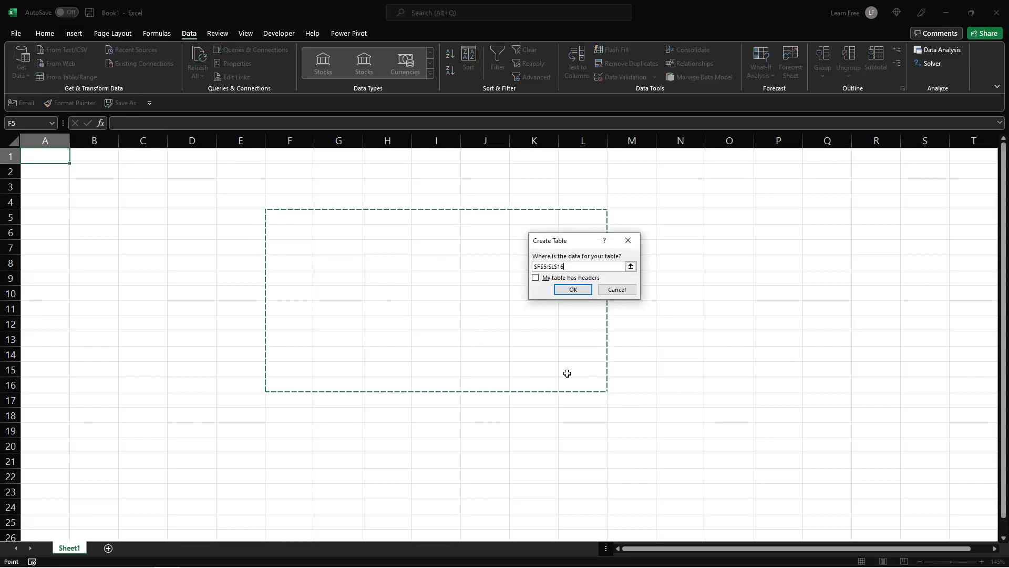
left_click(616, 290)
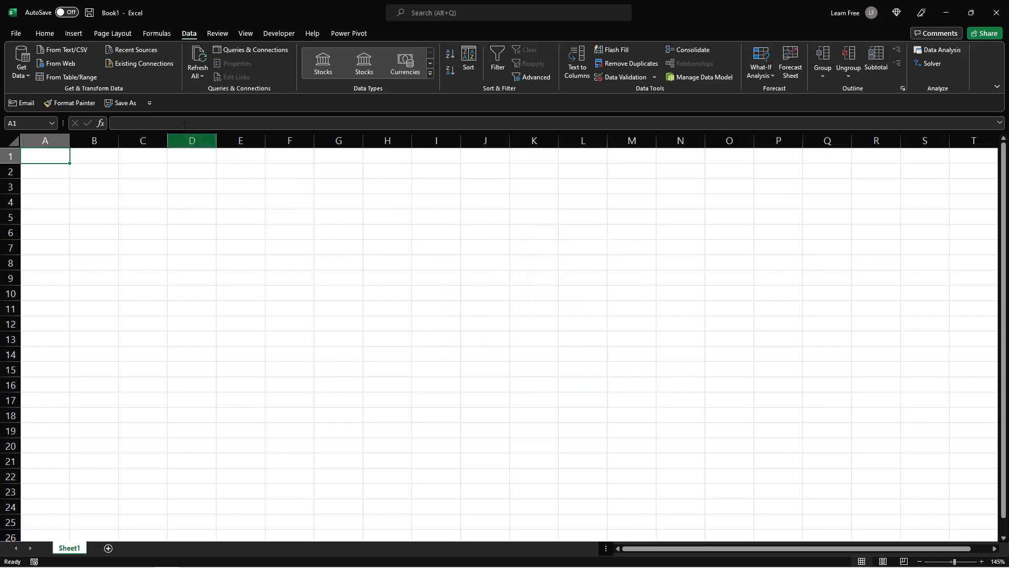
left_click(80, 49)
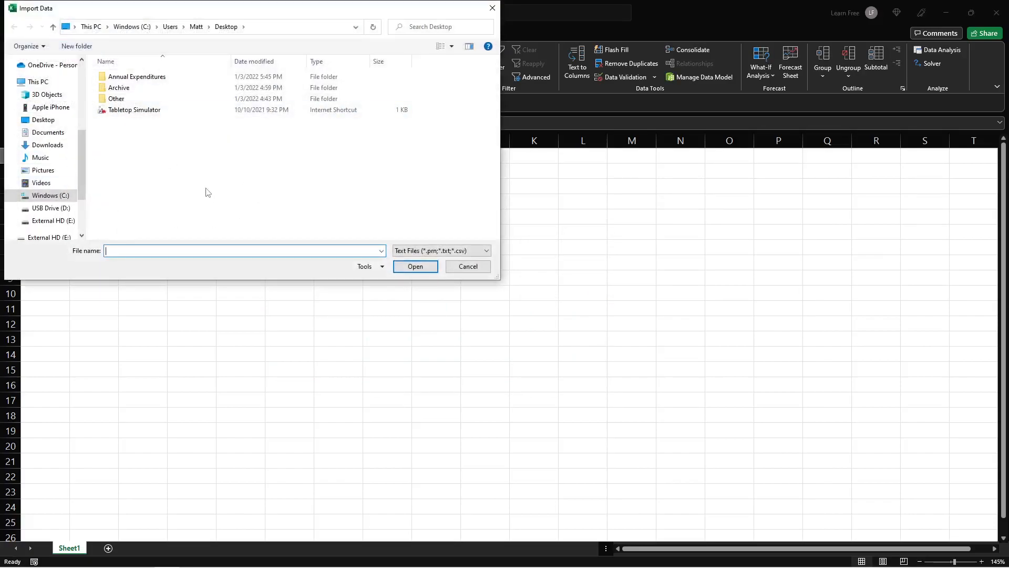
left_click(492, 8)
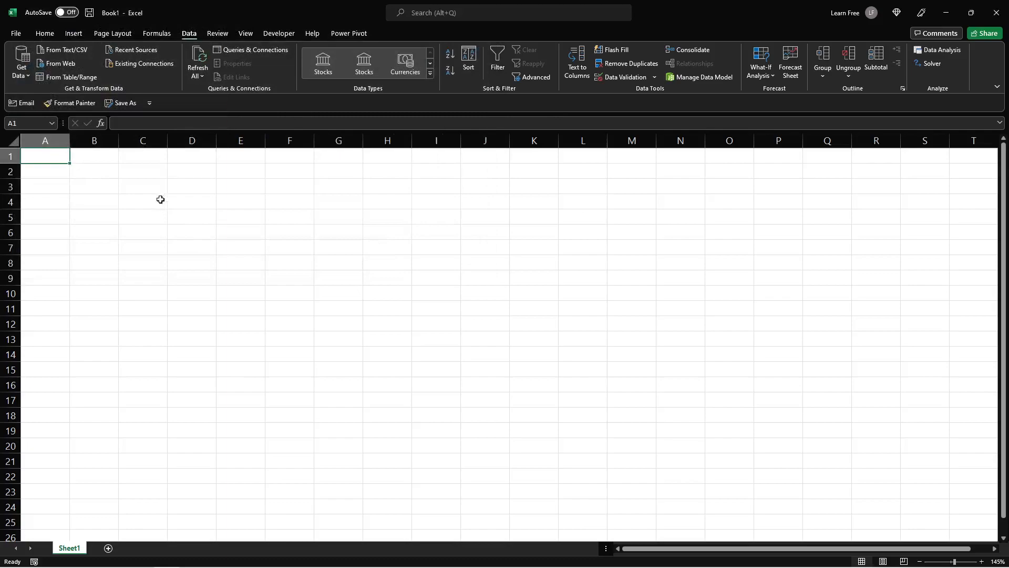
left_click(73, 67)
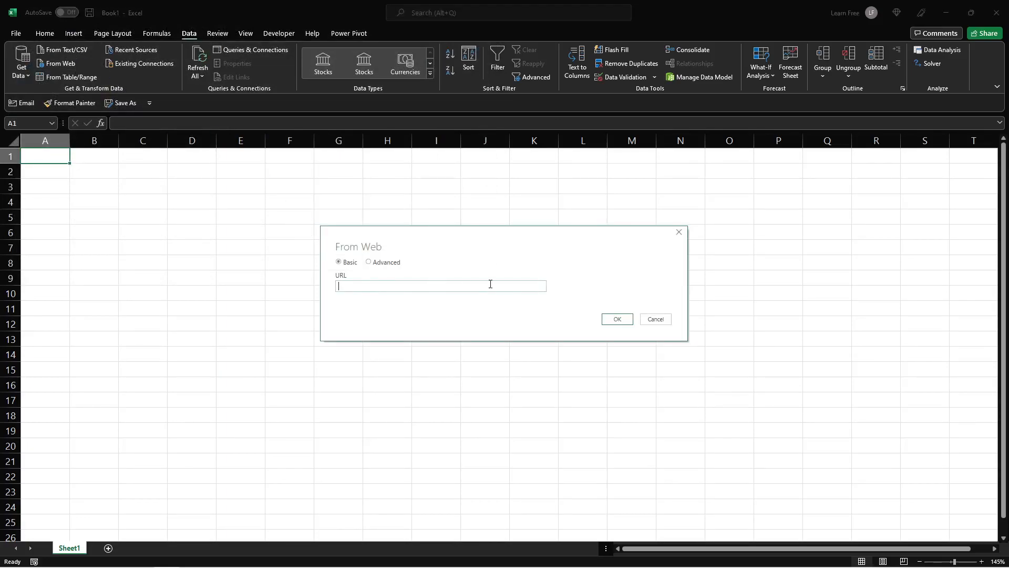
left_click(656, 319)
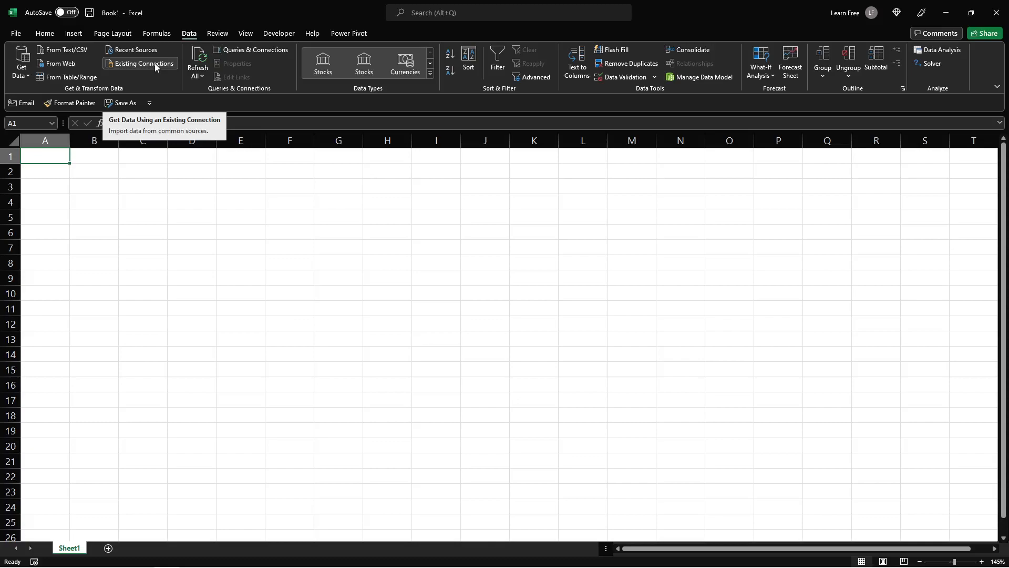
- Start a data import from a folder, using the Annual Expenditures folder on the Desktop as the source
left_click(29, 76)
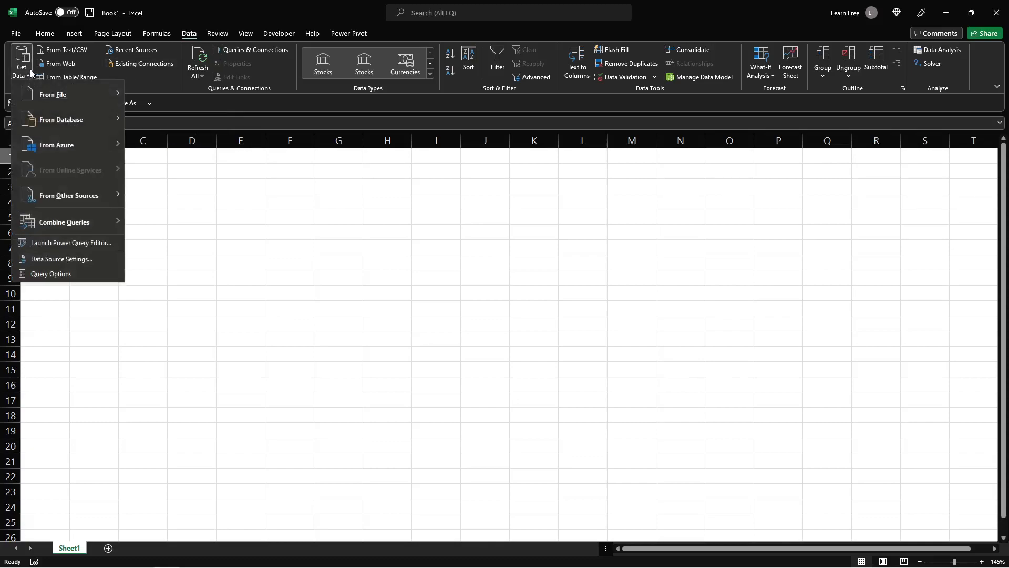
mouse_move(31, 93)
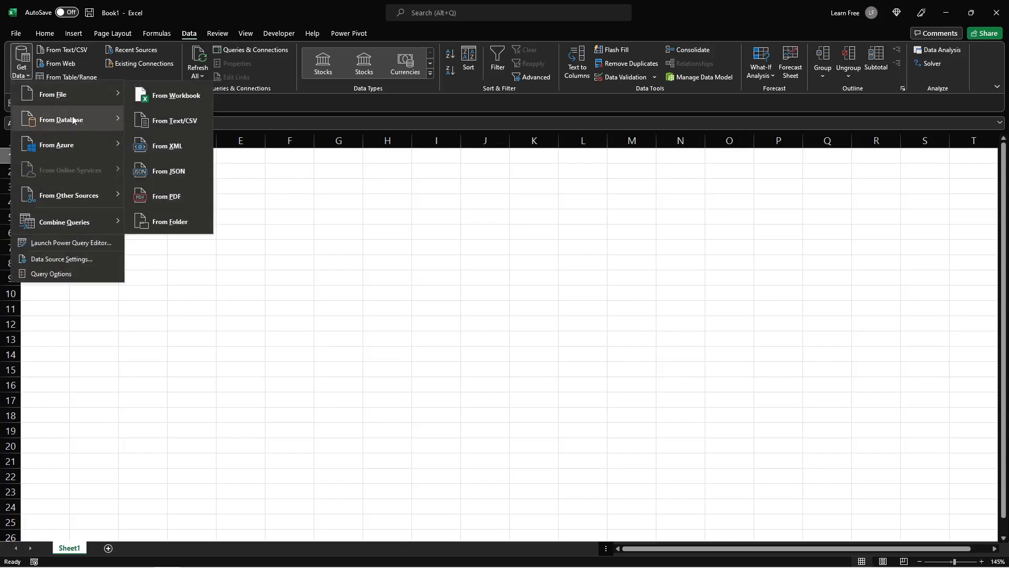
mouse_move(71, 117)
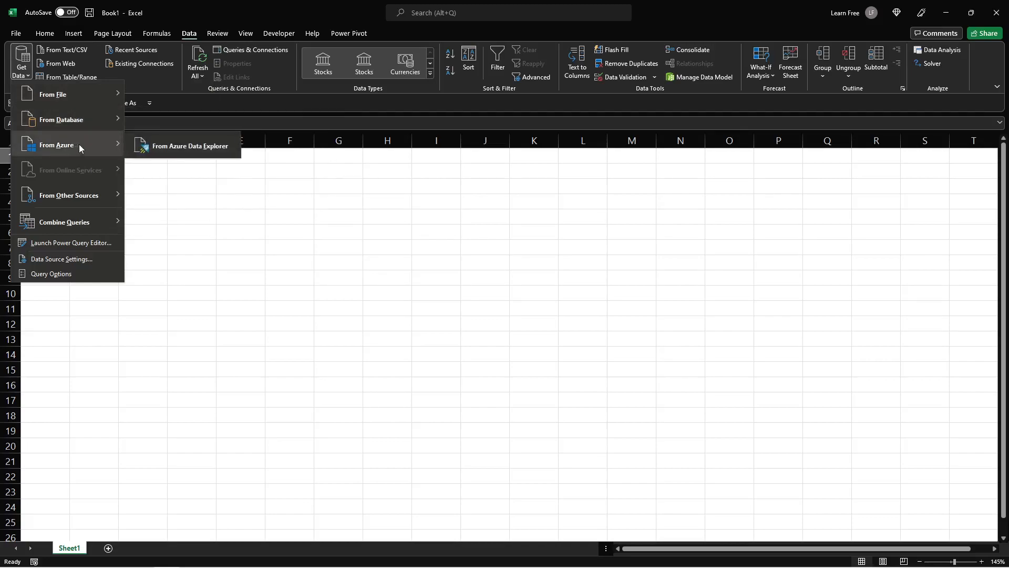
mouse_move(96, 202)
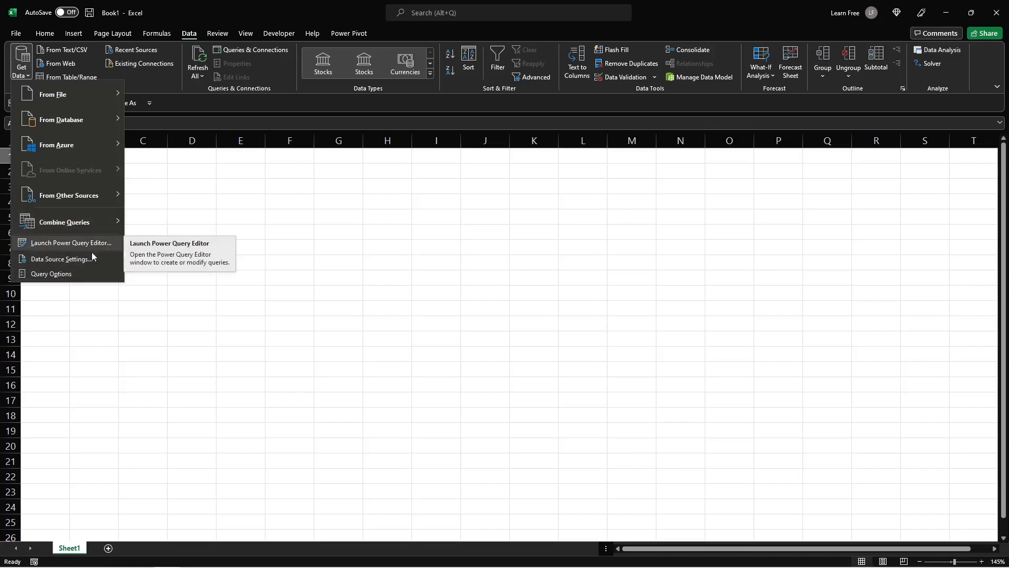
mouse_move(75, 92)
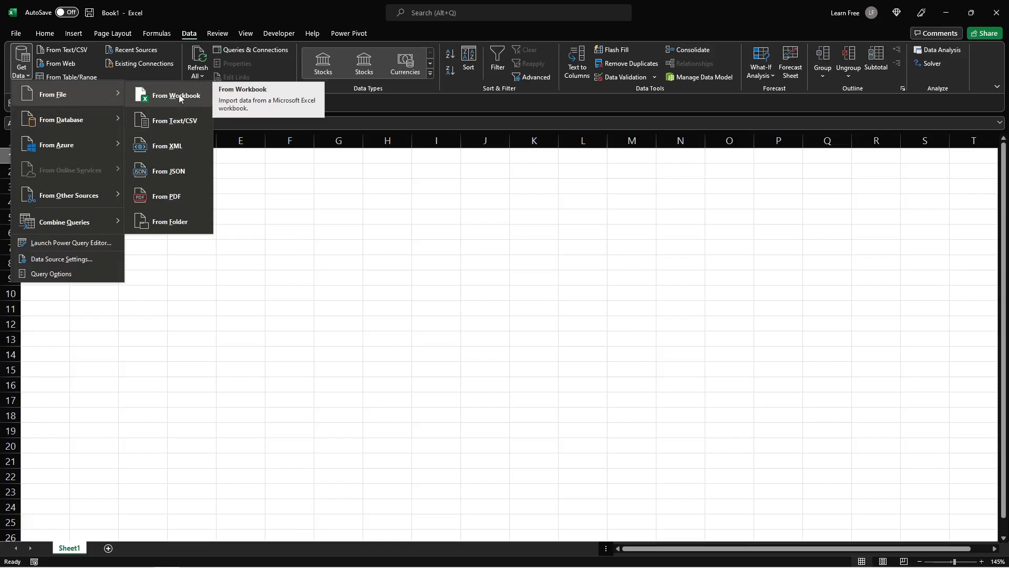
left_click(190, 213)
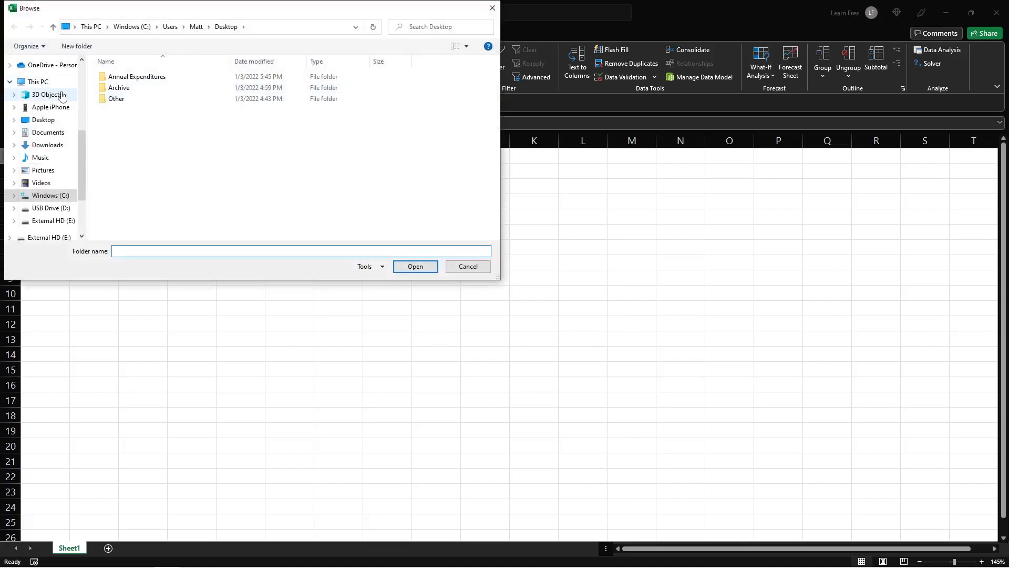
scroll(57, 175, "up", 2)
left_click(45, 200)
double_click(151, 81)
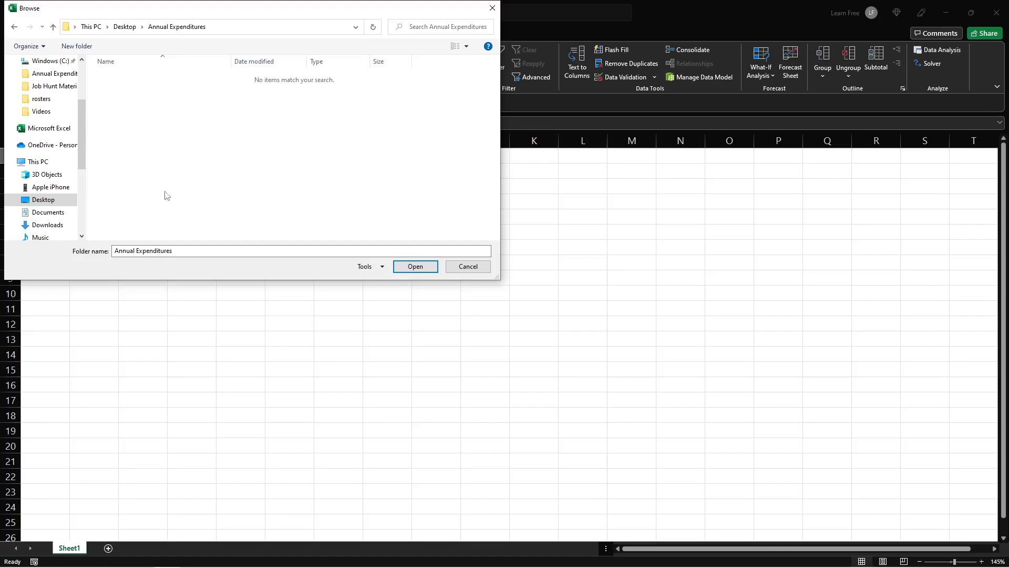
left_click(402, 267)
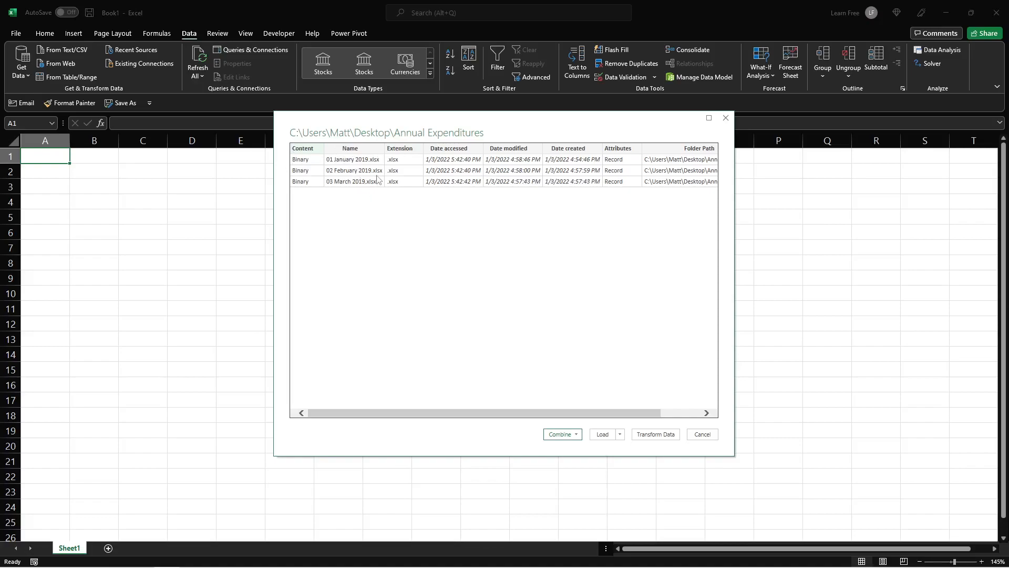
left_click_drag(0, 204, 662, 244)
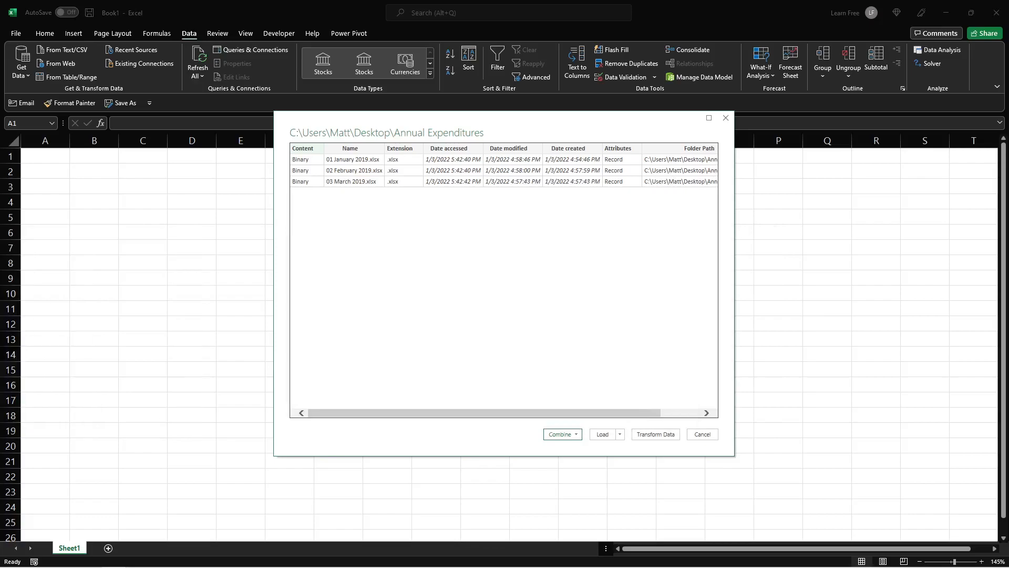
- Combine the folder's files with the Combine & Transform Data option
left_click(576, 435)
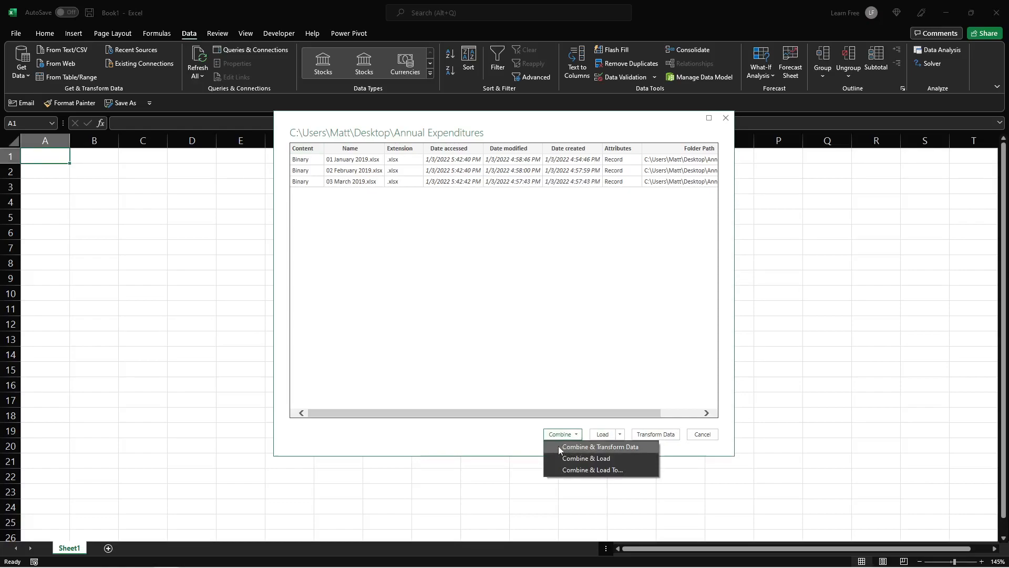
left_click(509, 440)
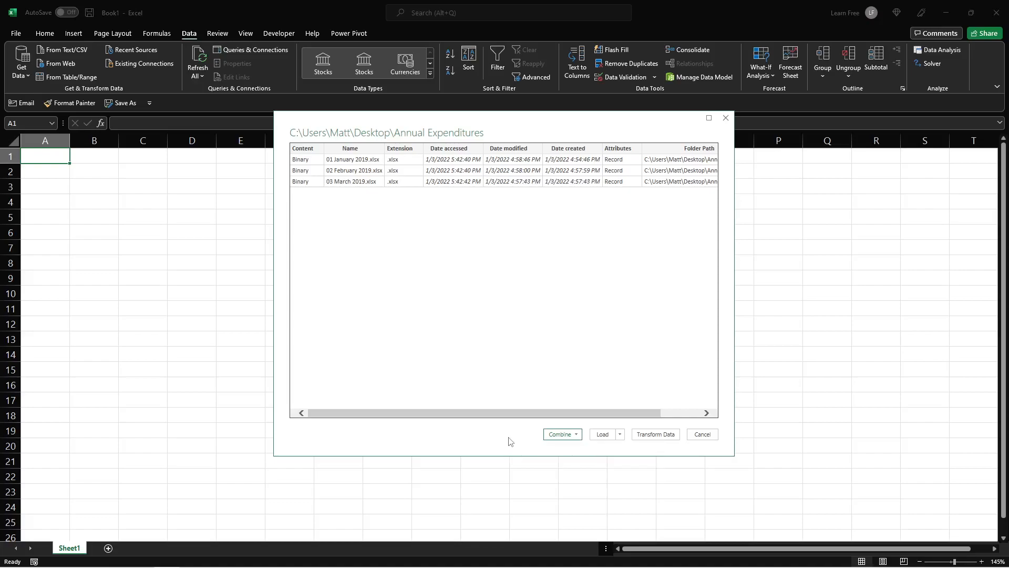
left_click(620, 439)
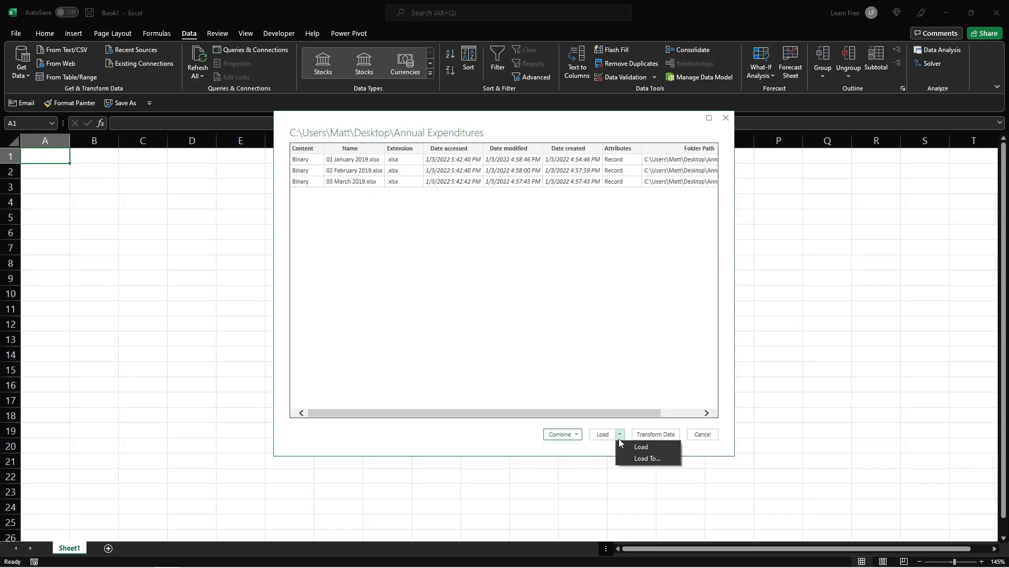
left_click(618, 425)
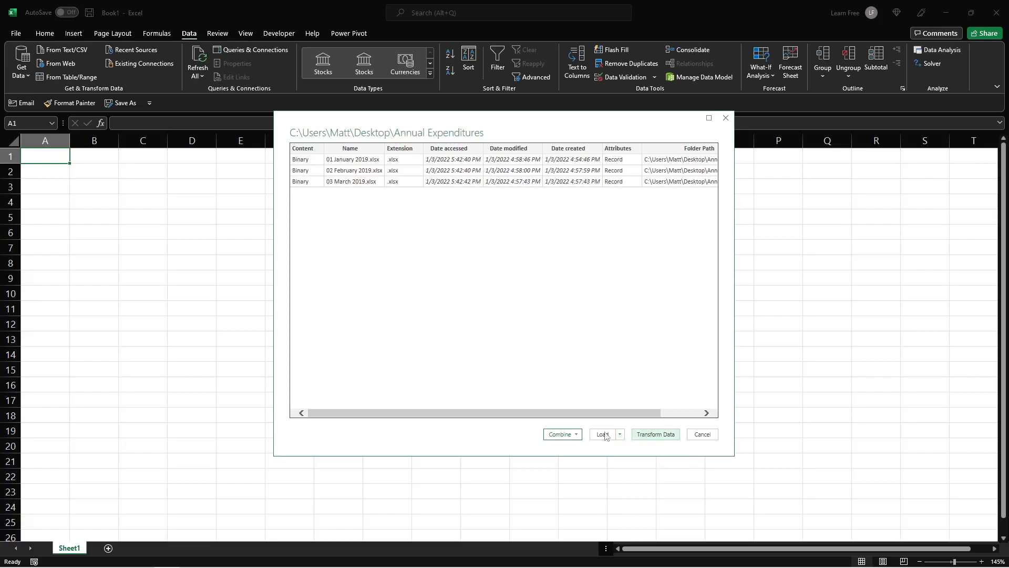
left_click(563, 434)
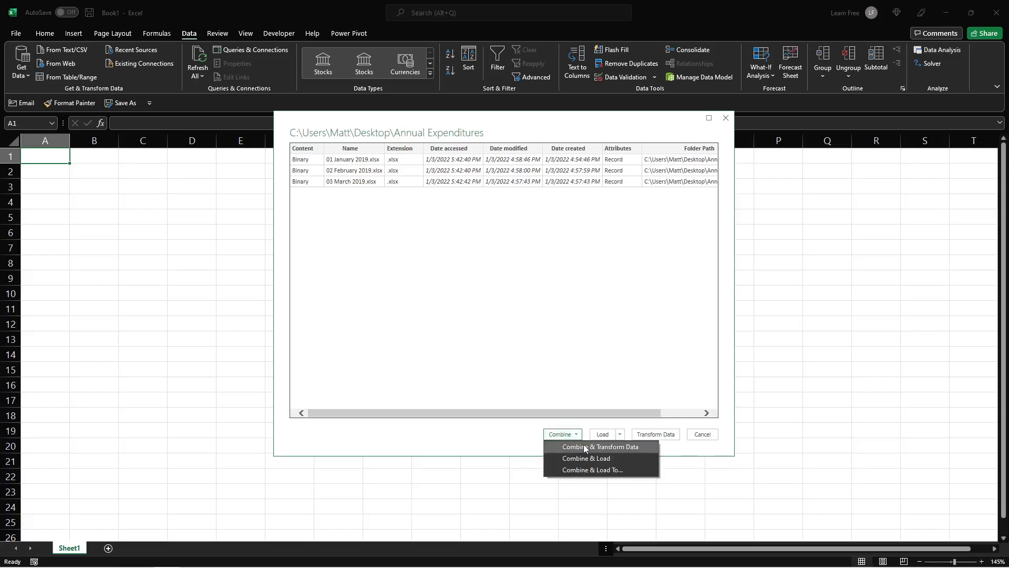
left_click(585, 447)
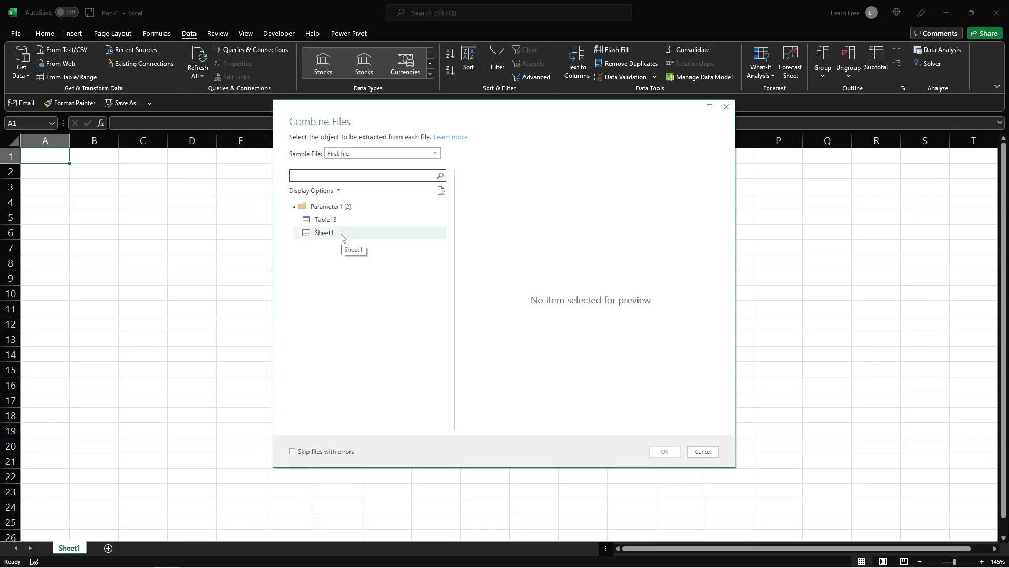
- Extract Sheet1 from each workbook, keeping the first file as the sample, and load the combination into the Power Query Editor
left_click(362, 154)
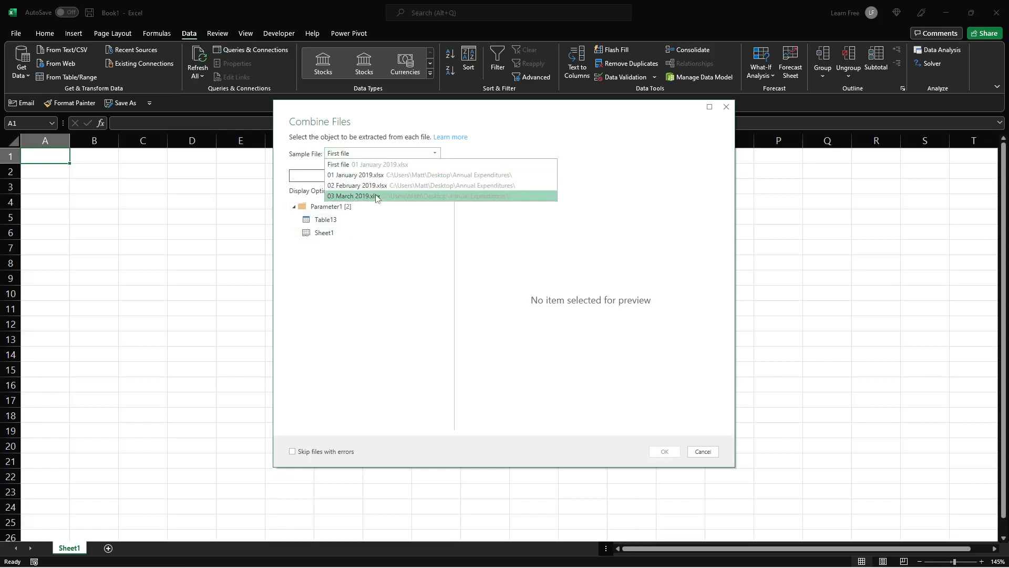
left_click(383, 152)
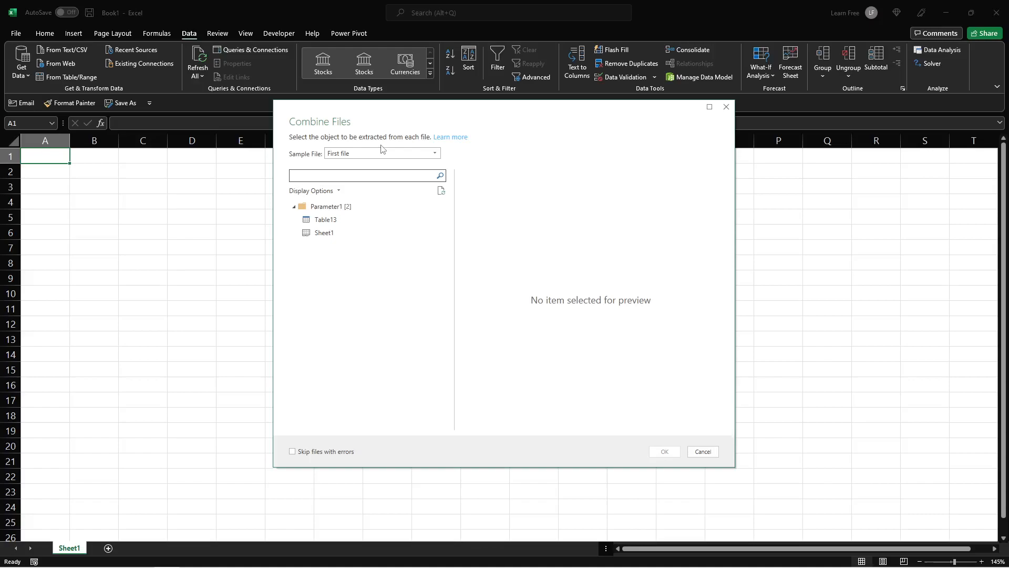
left_click(362, 223)
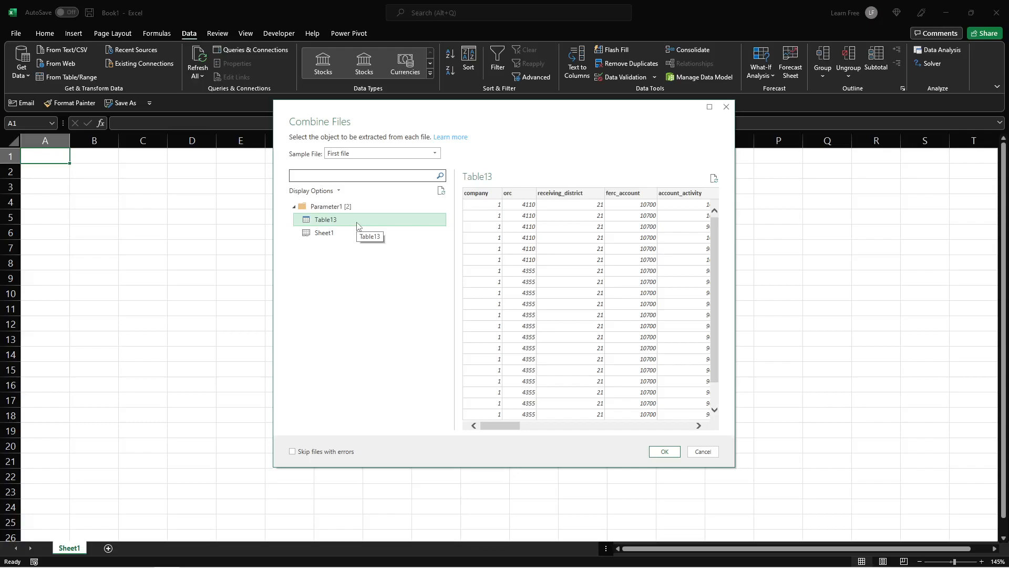
left_click(364, 233)
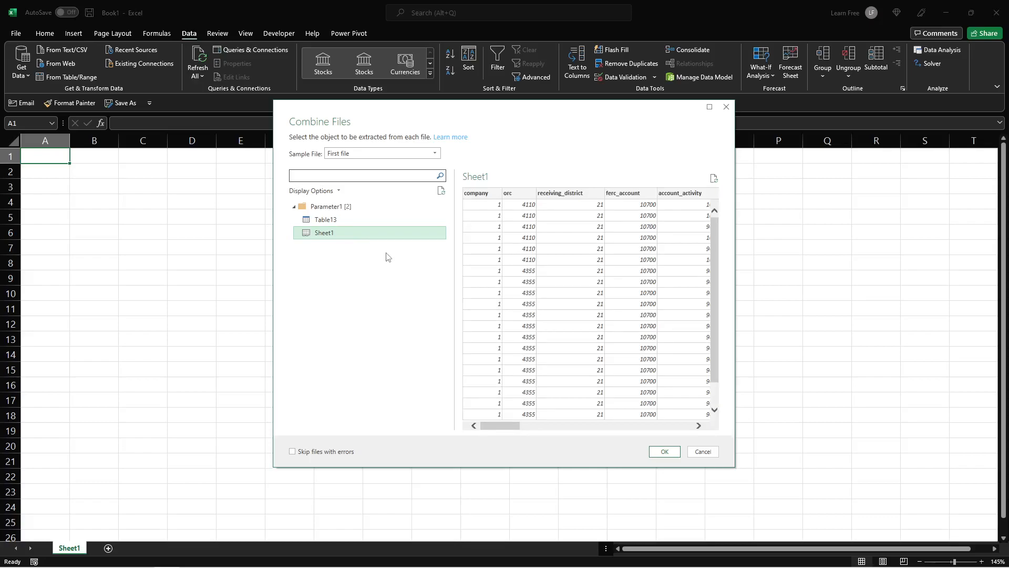
left_click(666, 453)
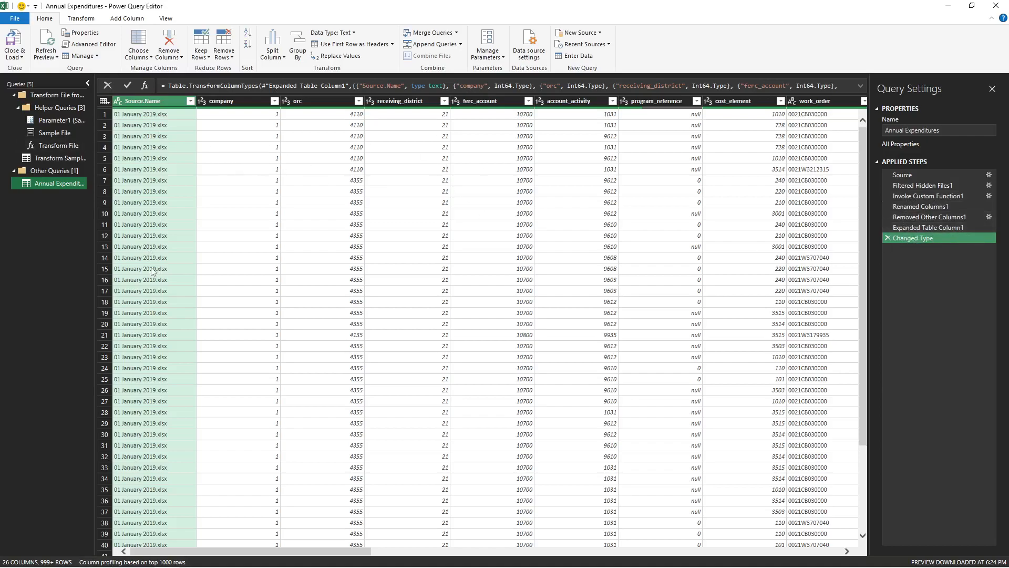
- Examine the Source.Name column of the combined Annual Expenditures query to see which file each row comes from
scroll(139, 250, "down", 3)
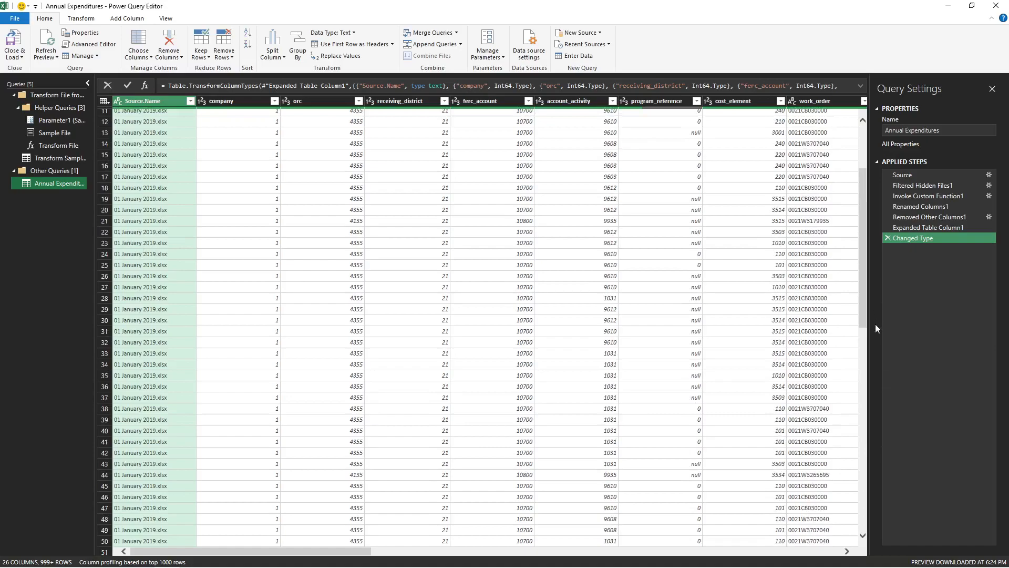
left_click_drag(863, 262, 869, 483)
left_click_drag(876, 411, 210, 442)
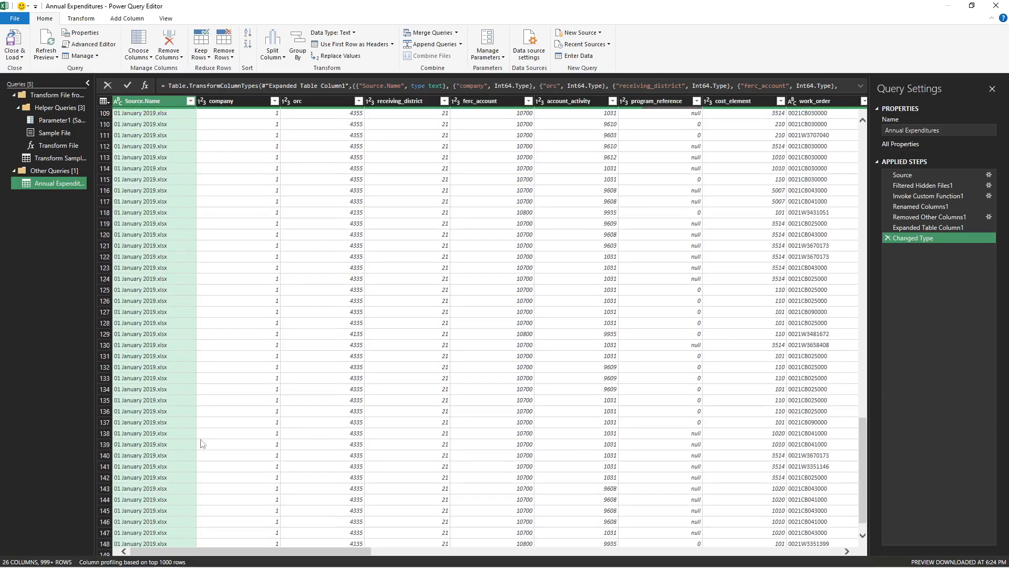
scroll(172, 351, "up", 20)
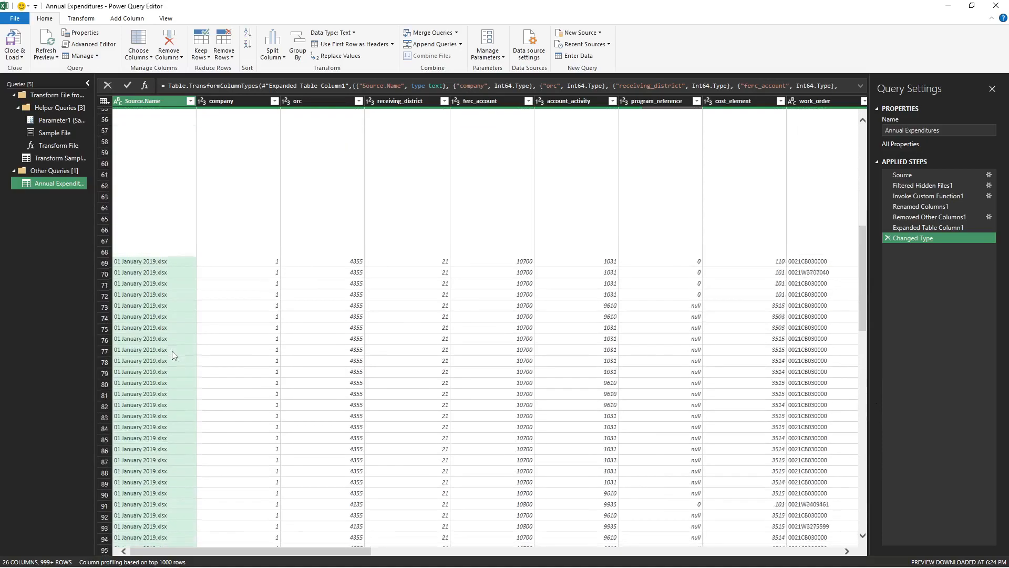
left_click(152, 117)
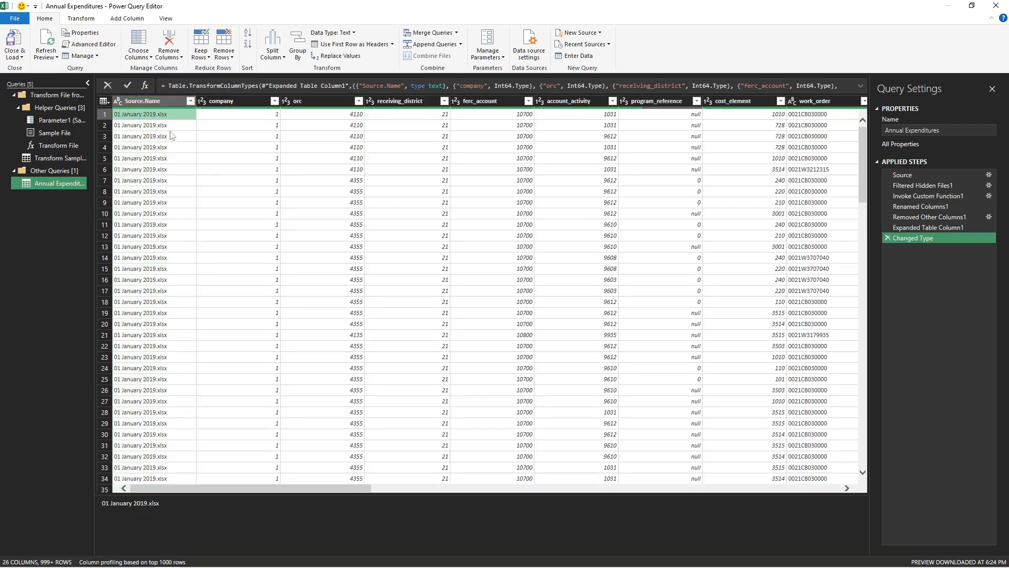
- Replace .xlsx with nothing in the Source.Name column to strip the file extension
left_click(150, 96)
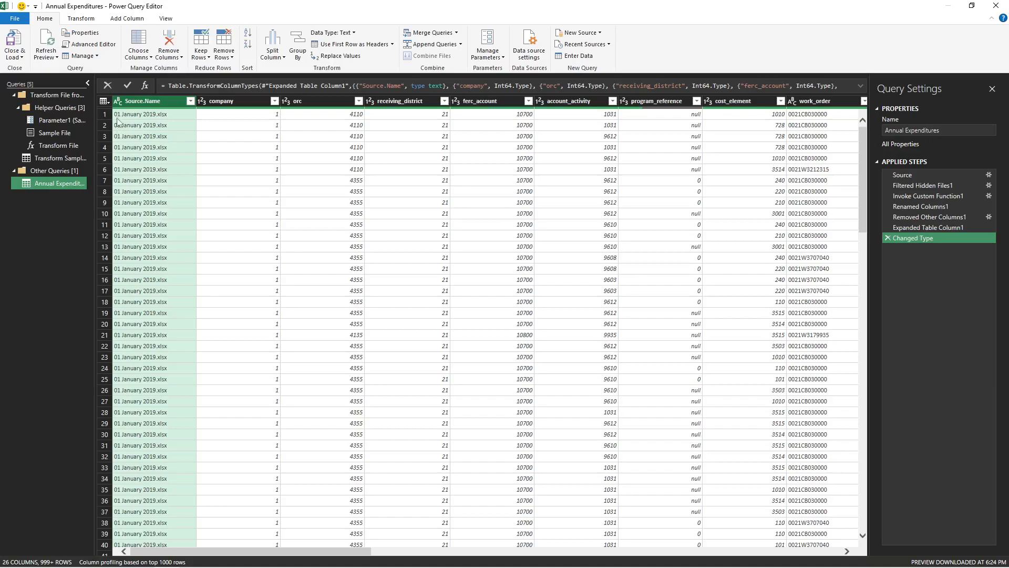
right_click(156, 104)
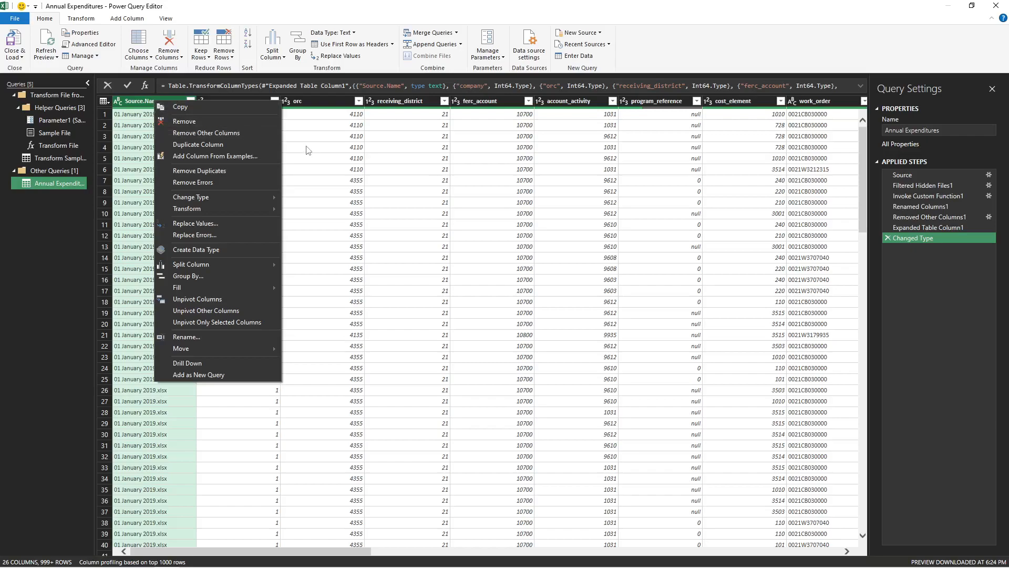
left_click(308, 149)
left_click(162, 115)
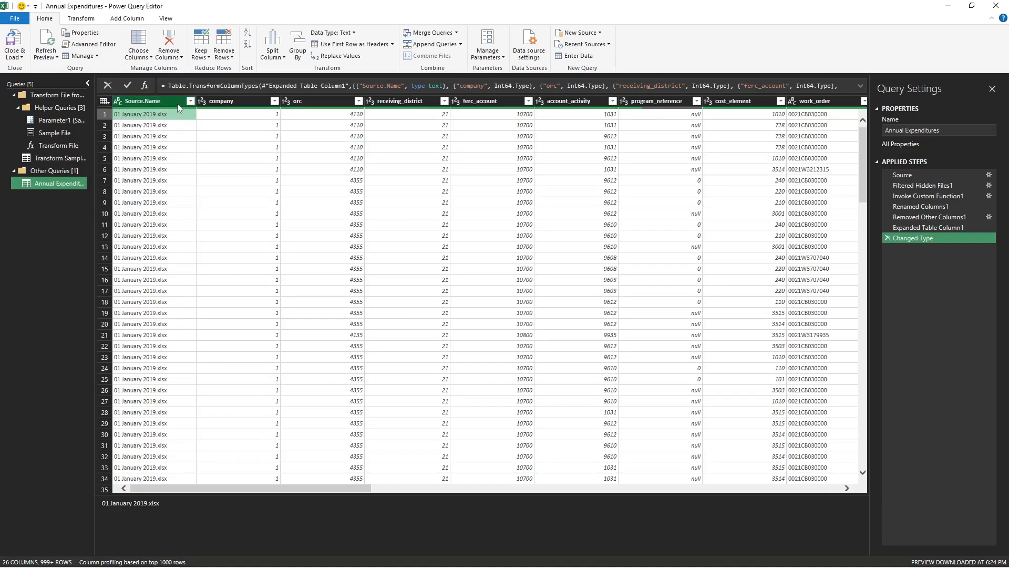
right_click(178, 103)
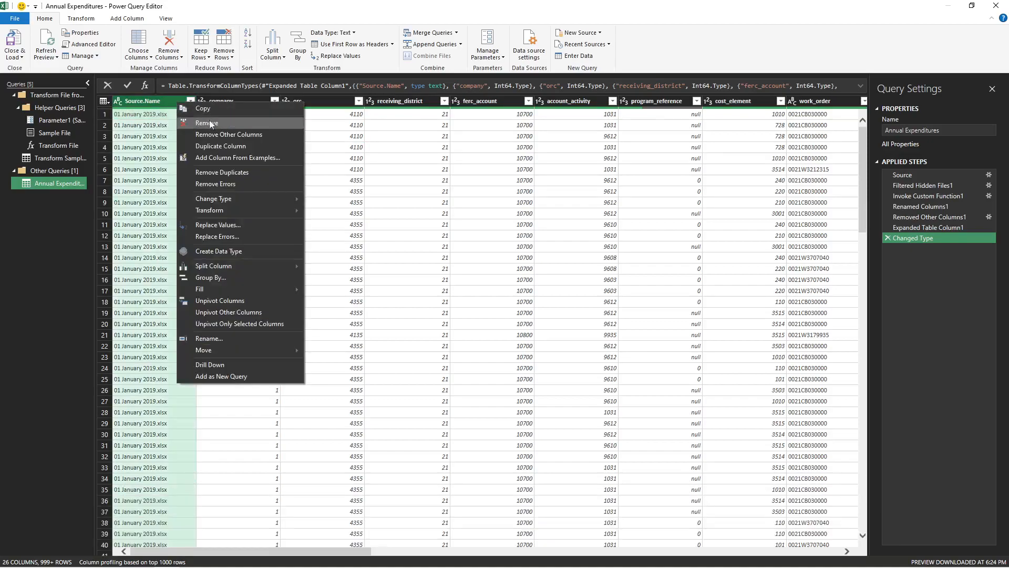
left_click(256, 225)
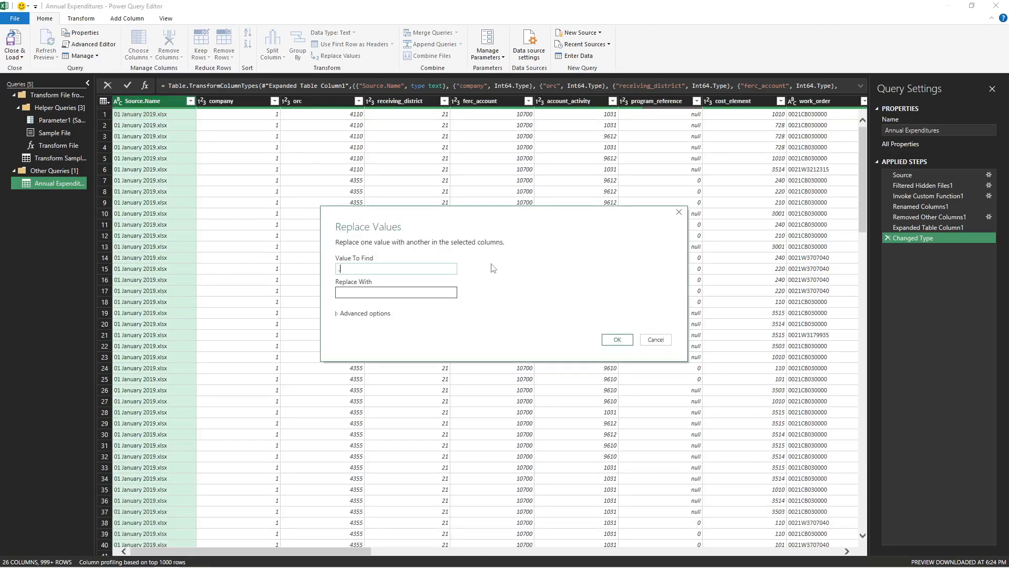
key("Tab")
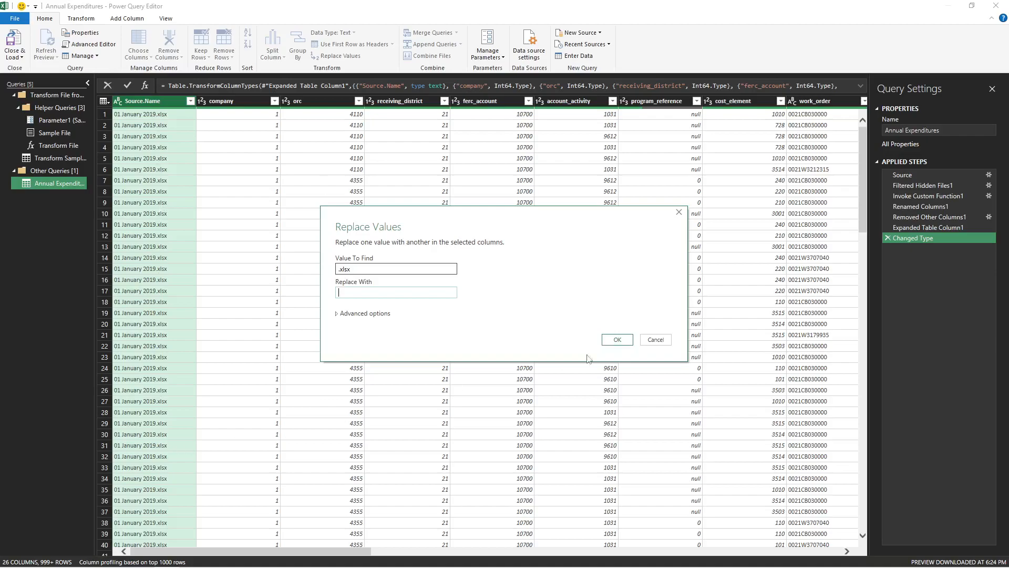
left_click(627, 341)
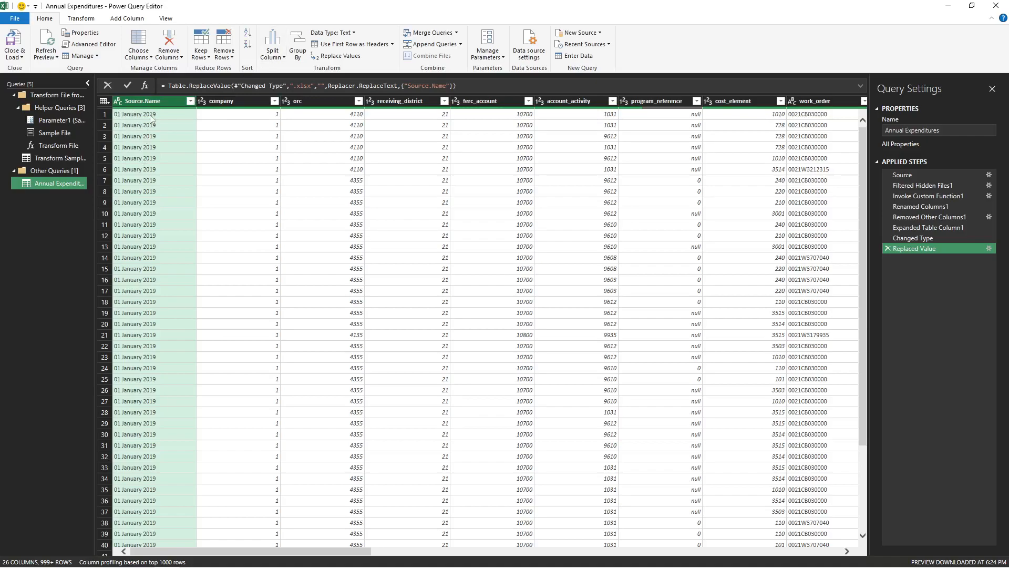
- Split the Source.Name column by the Space delimiter at each occurrence of the delimiter
left_click(274, 55)
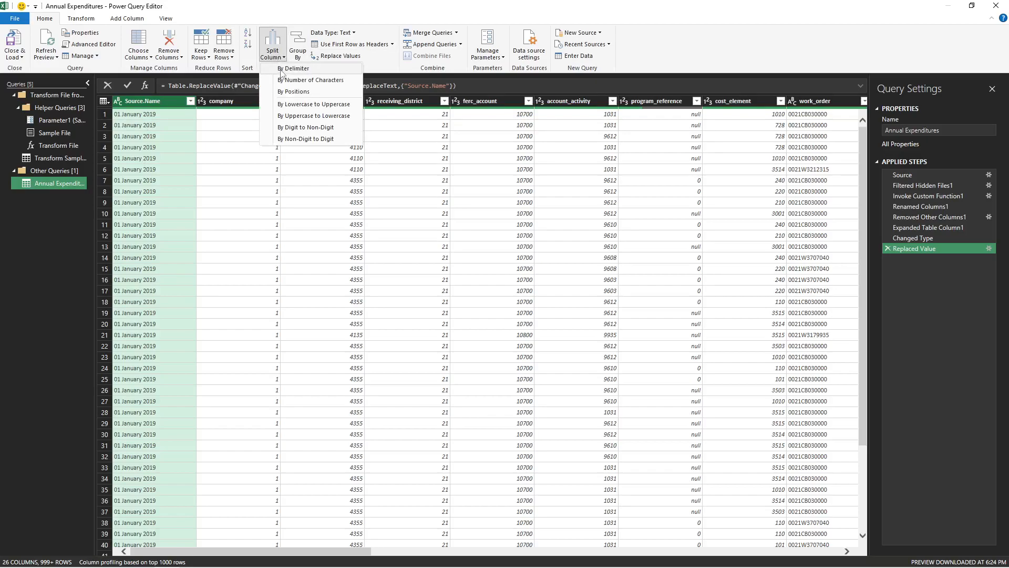
left_click(272, 70)
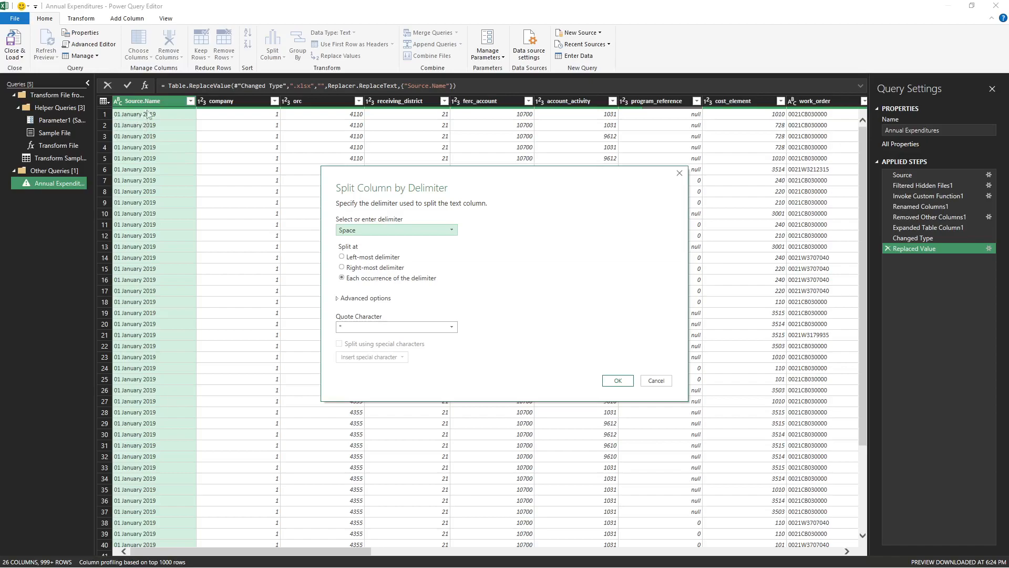
left_click(351, 278)
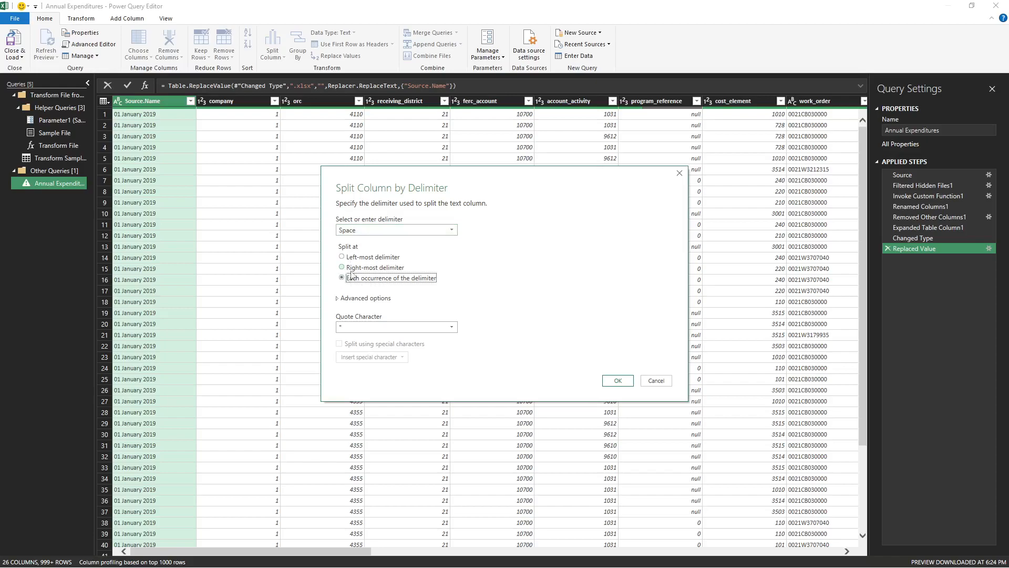
left_click(363, 298)
left_click(358, 299)
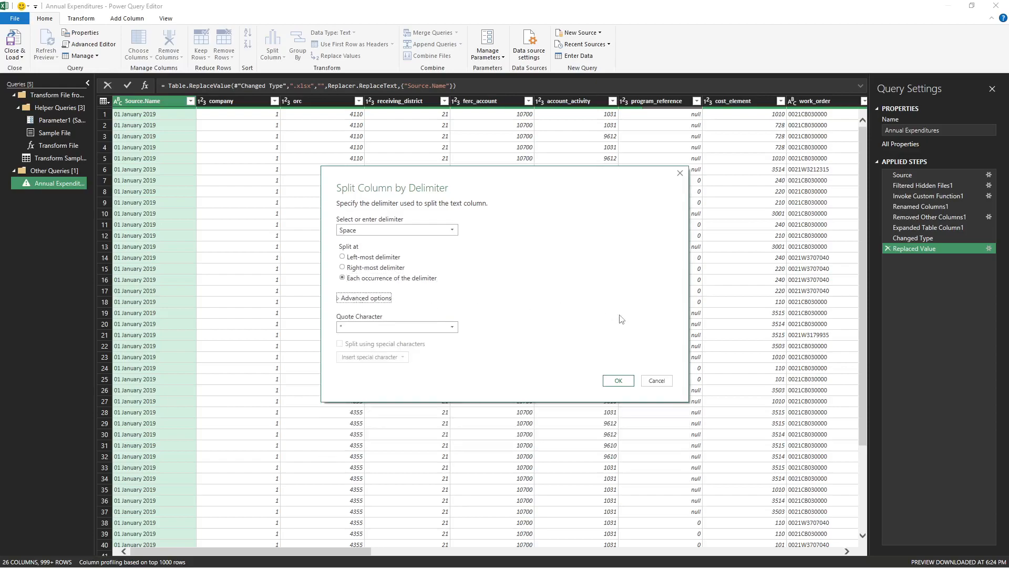
left_click(618, 380)
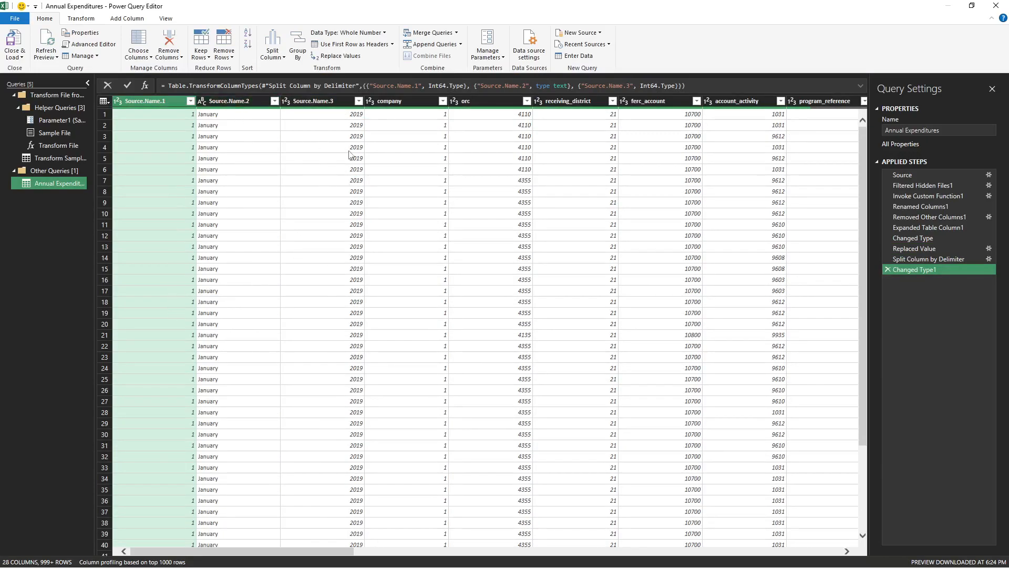
- Remove the company column from the query
left_click(398, 105)
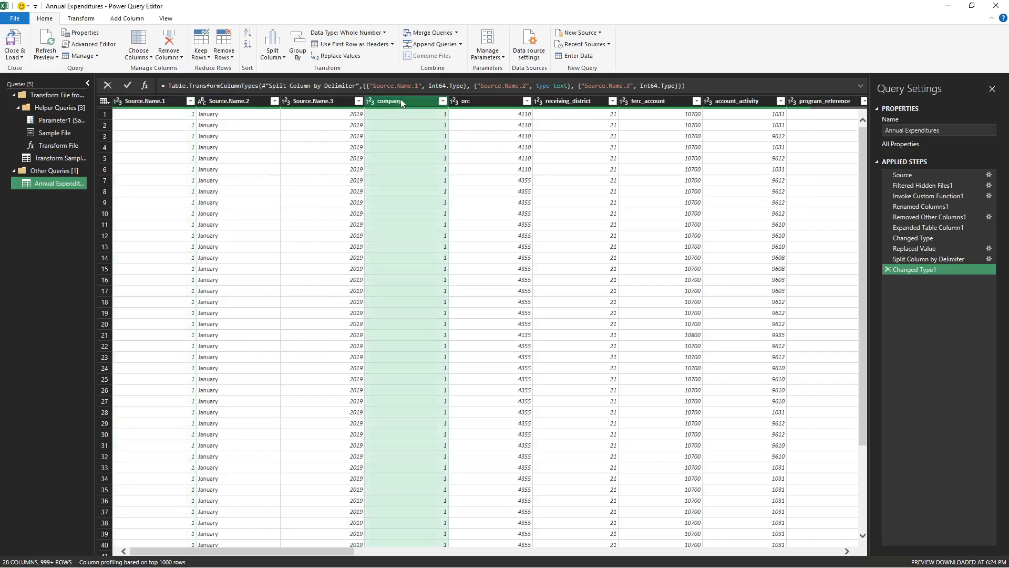
right_click(400, 105)
left_click(436, 118)
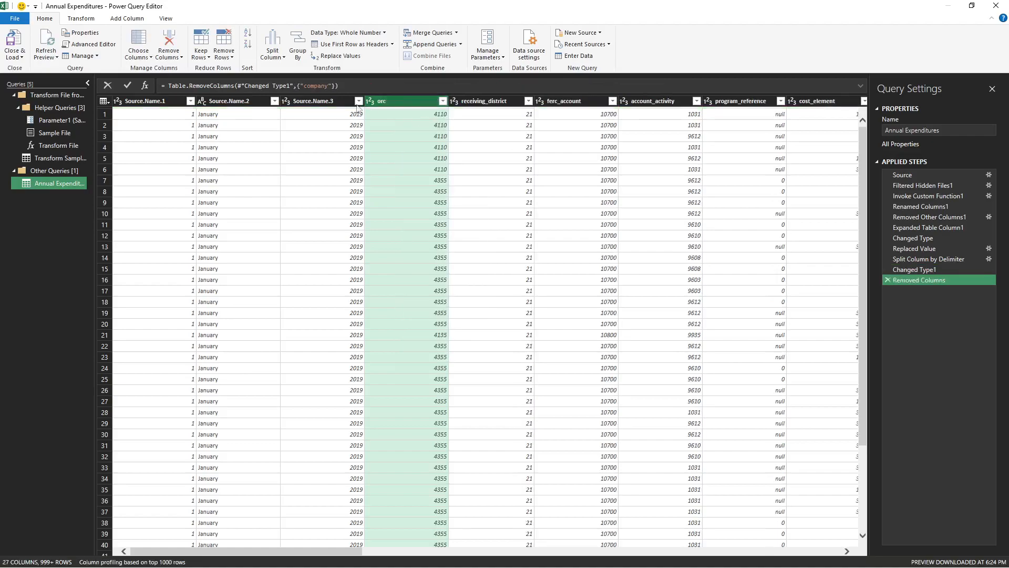
- Rename the Source.Name.1 column as Month Number
double_click(142, 104)
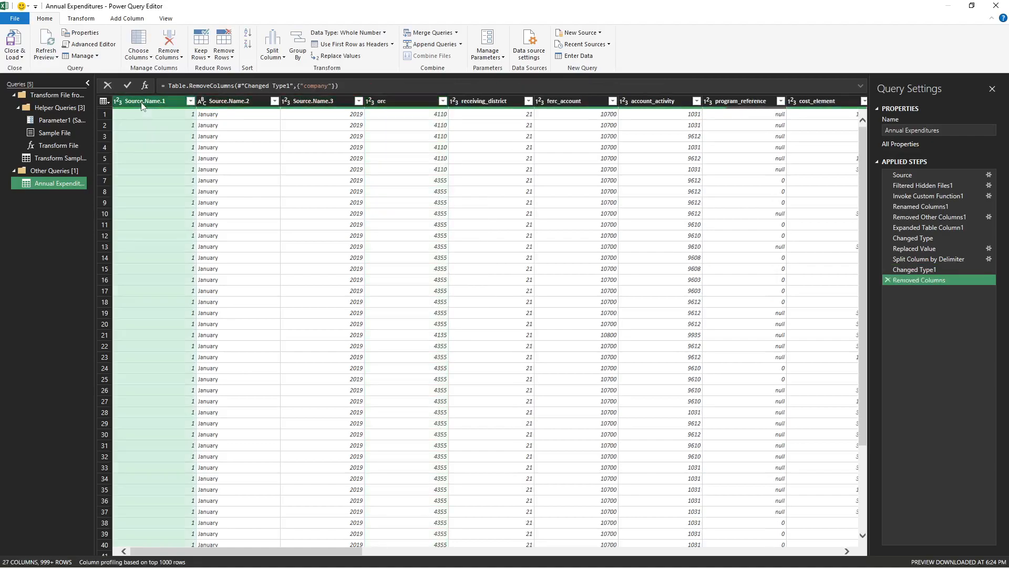
type("M")
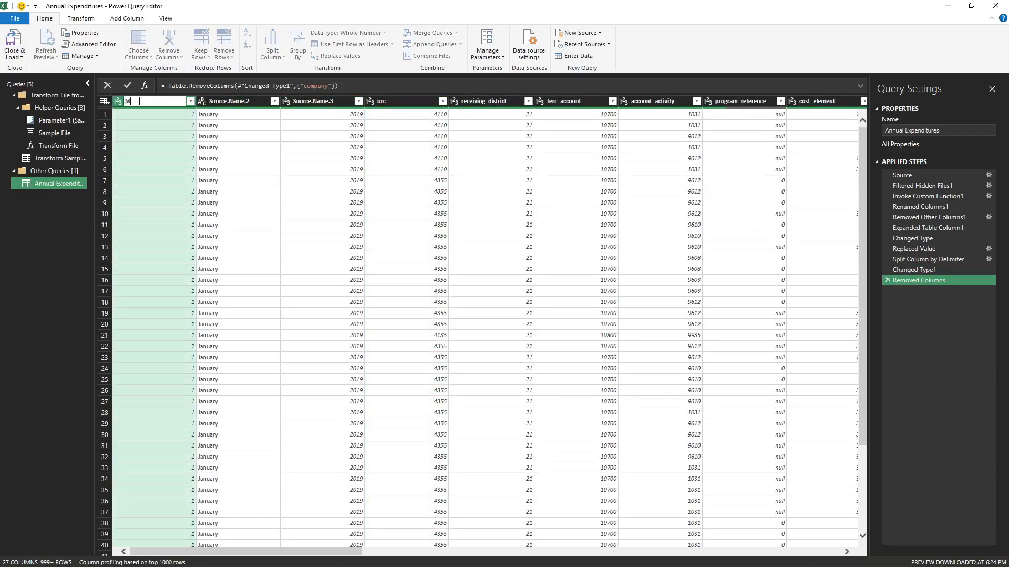
type("onth Numbewr")
key("Return")
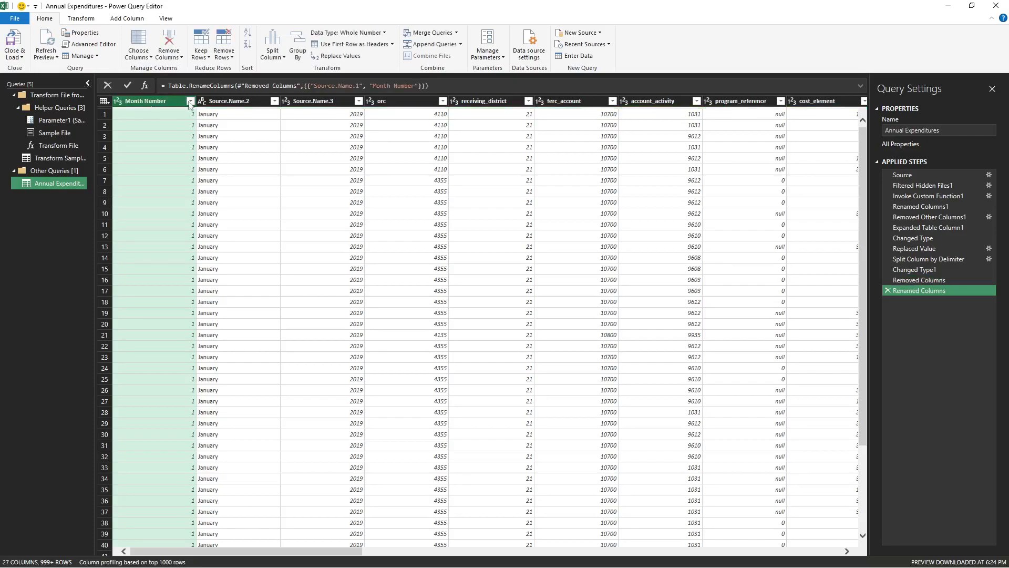
- Rename the Source.Name.2 column as Month Name and the Source.Name.3 column as Year
left_click(246, 102)
double_click(246, 102)
type("Month Name")
key("Return")
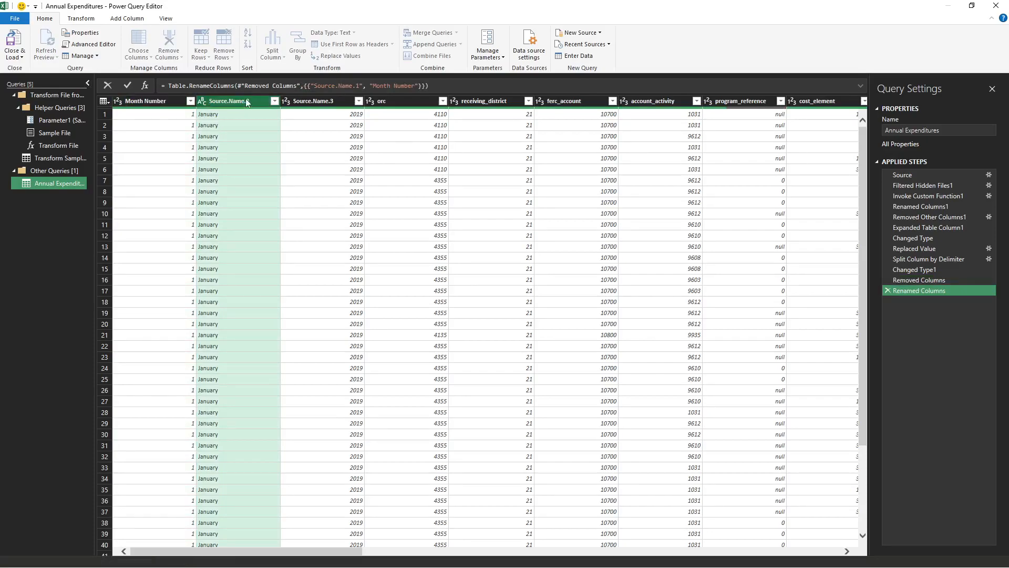
double_click(327, 102)
type("Year")
key("Return")
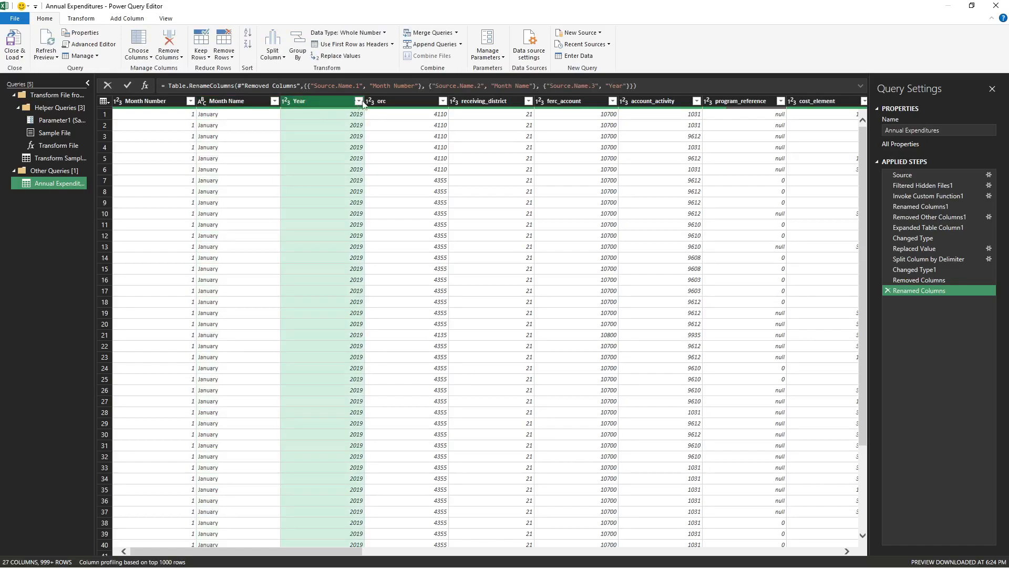
left_click(390, 103)
left_click(474, 104)
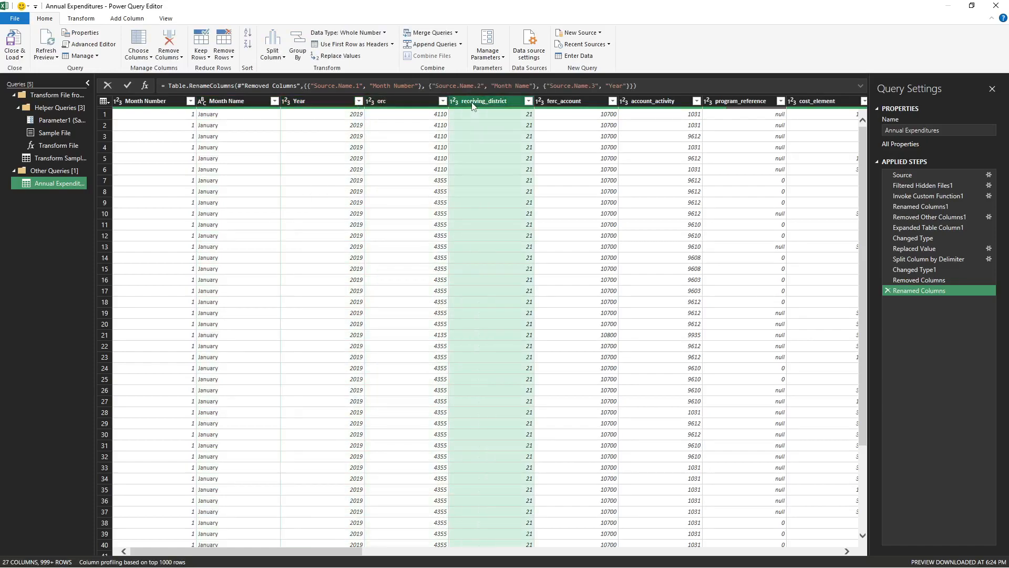
left_click(545, 103)
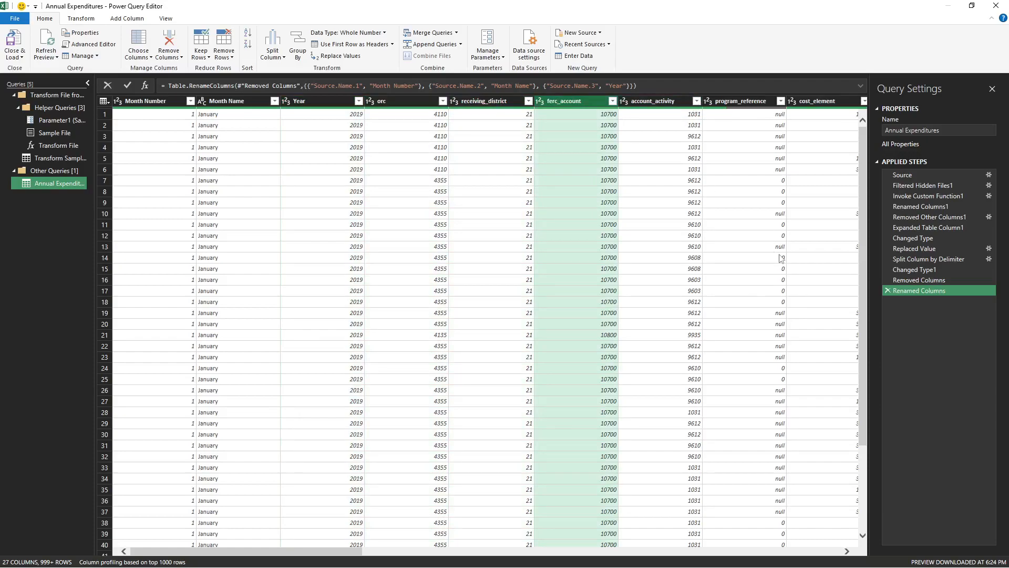
left_click(765, 137)
left_click(768, 192)
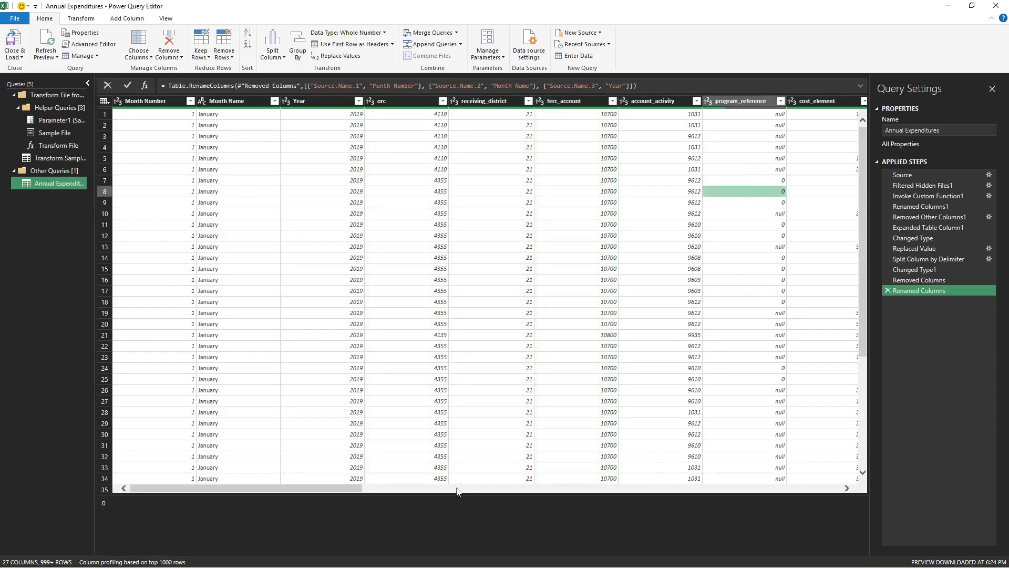
- Change the data type of the amount column to Currency
left_click_drag(351, 491, 579, 482)
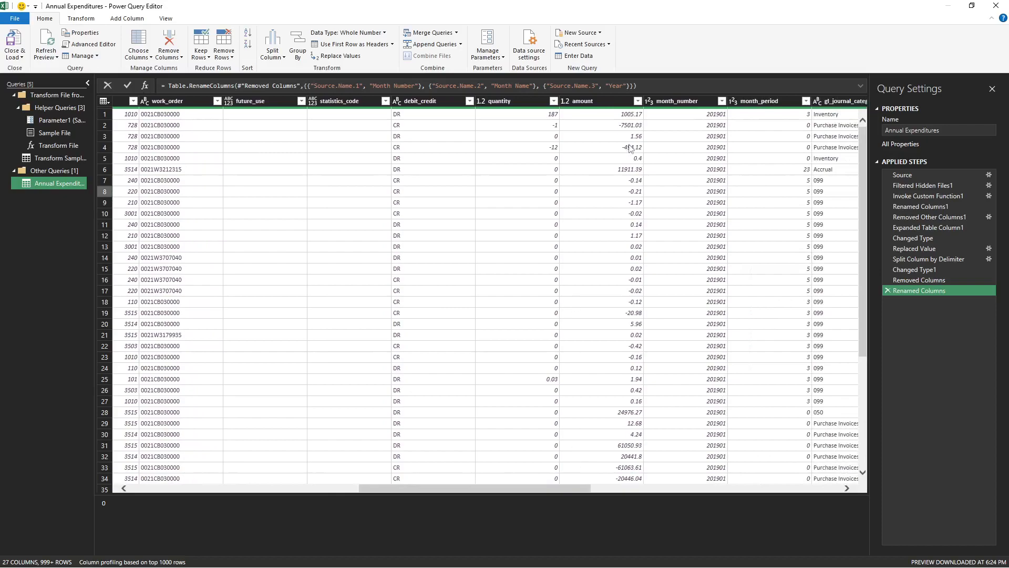
left_click(624, 117)
left_click(619, 125)
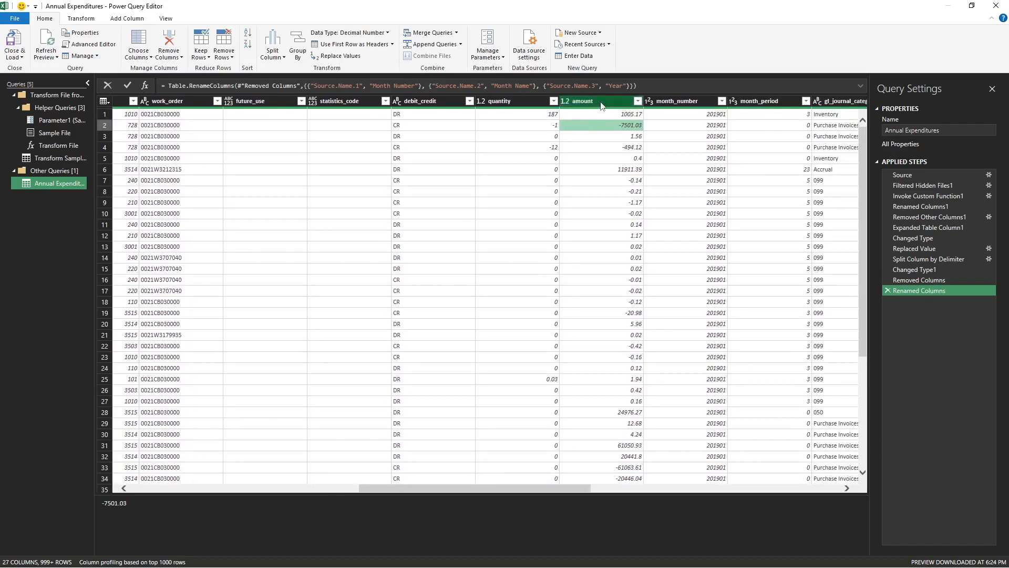
left_click(602, 102)
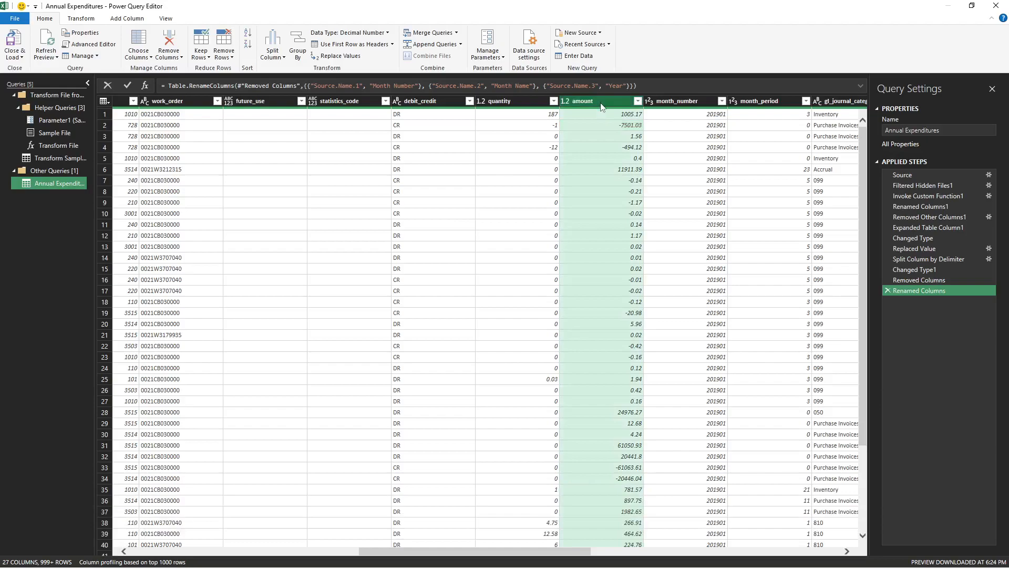
left_click(387, 33)
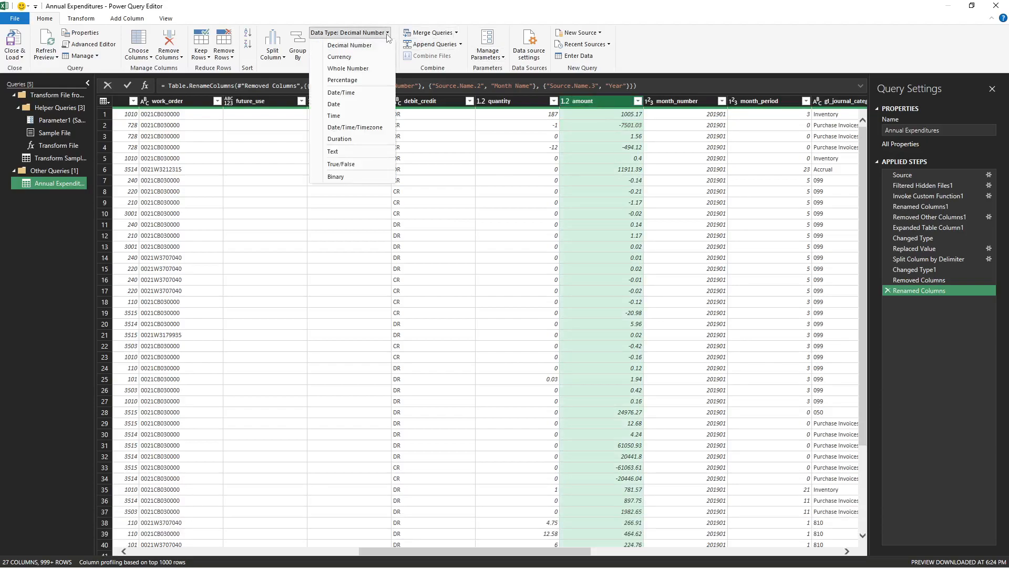
left_click(566, 101)
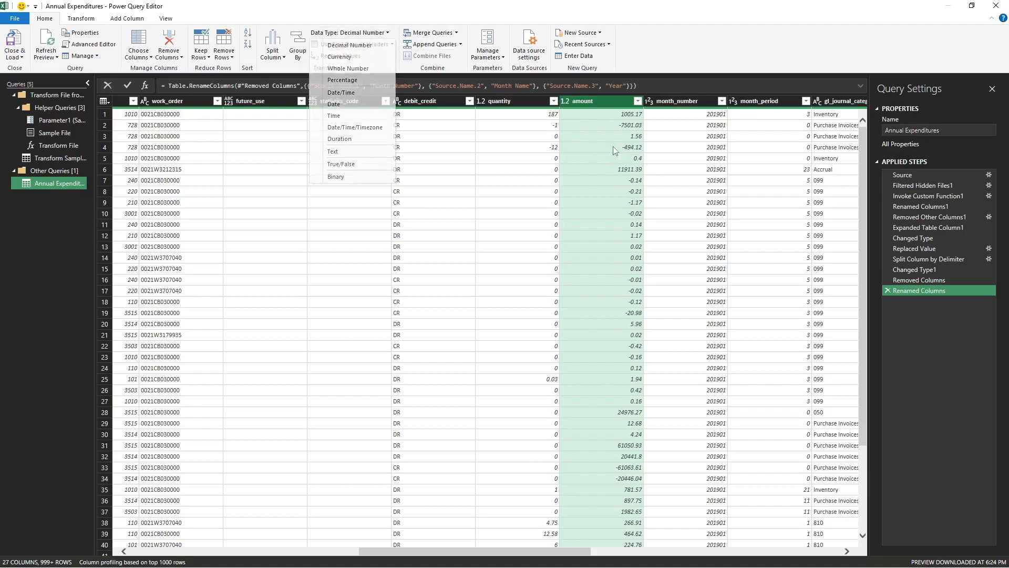
left_click(566, 101)
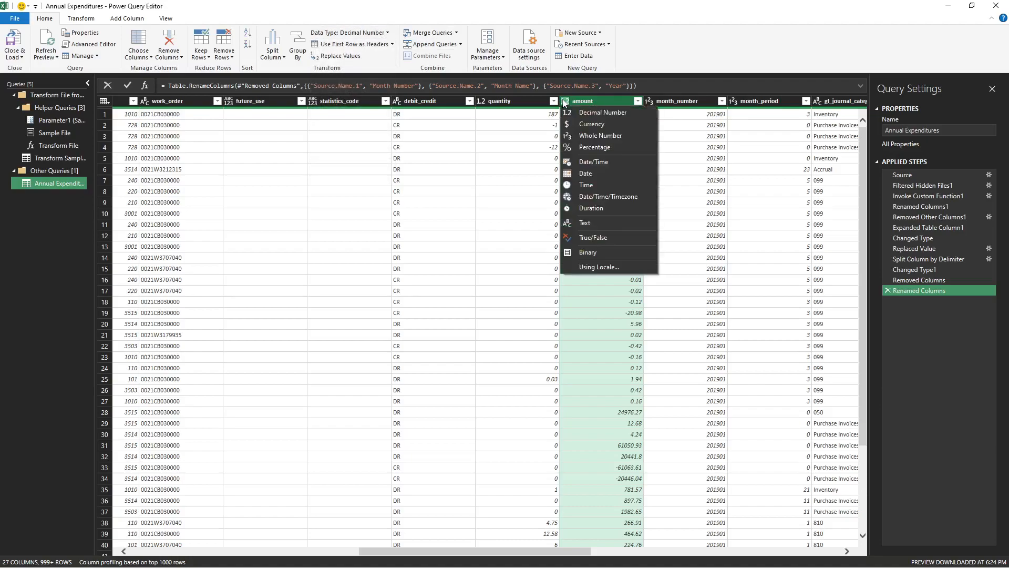
left_click(593, 124)
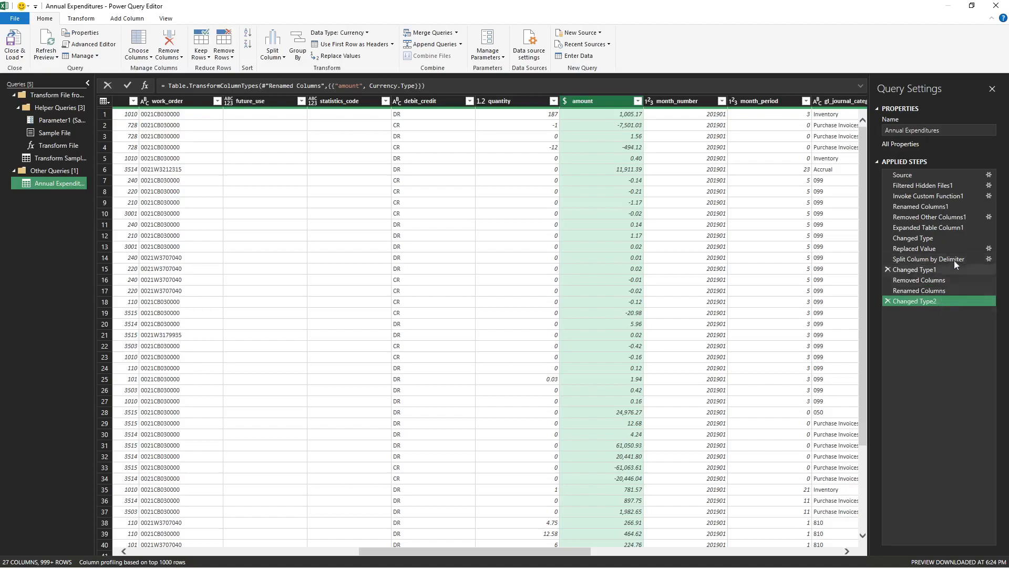
left_click(905, 283)
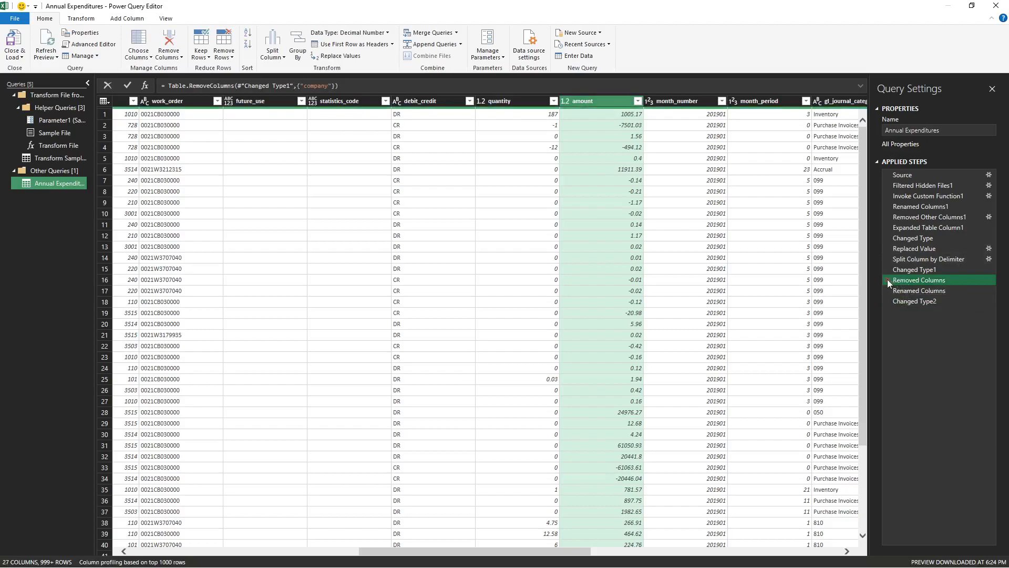
left_click(887, 280)
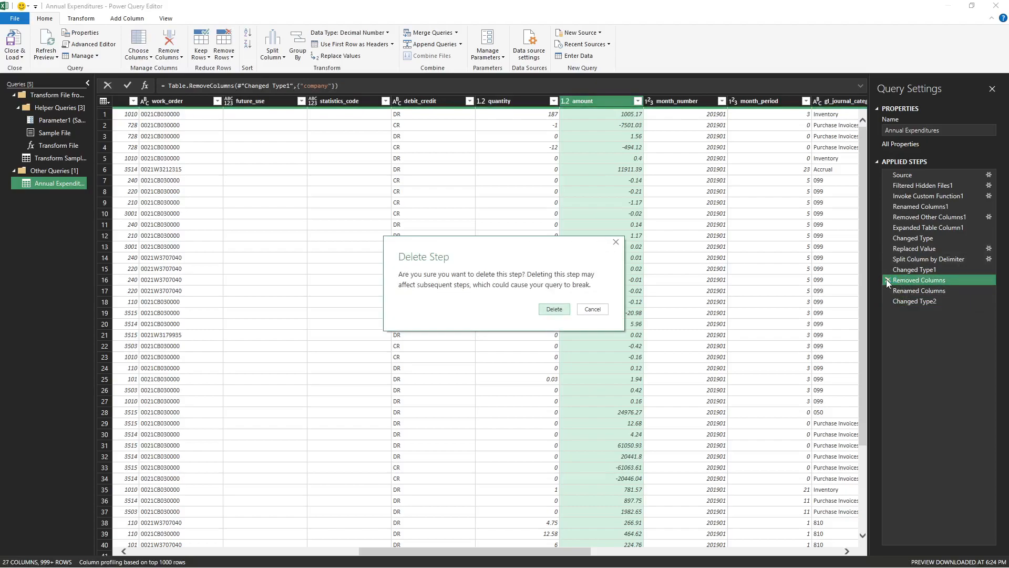
left_click(591, 310)
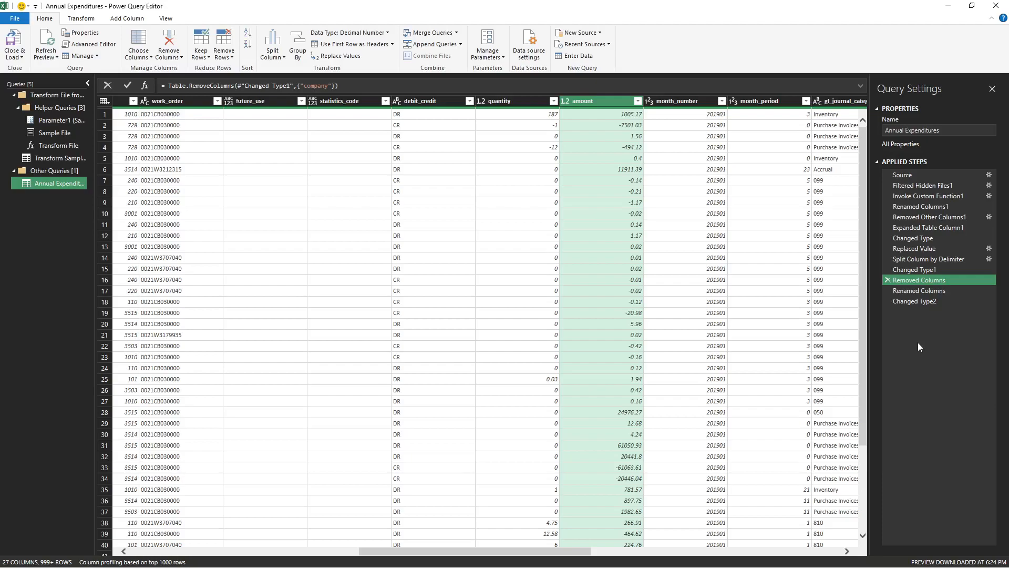
- Reopen the settings of the Split Column by Delimiter step and try the left-most delimiter option
left_click(988, 260)
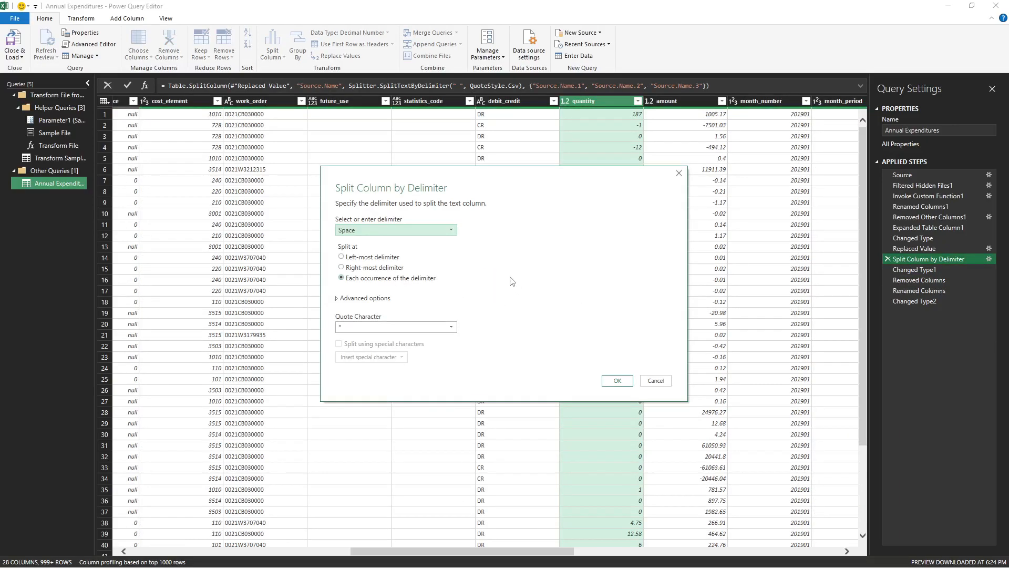
left_click(351, 257)
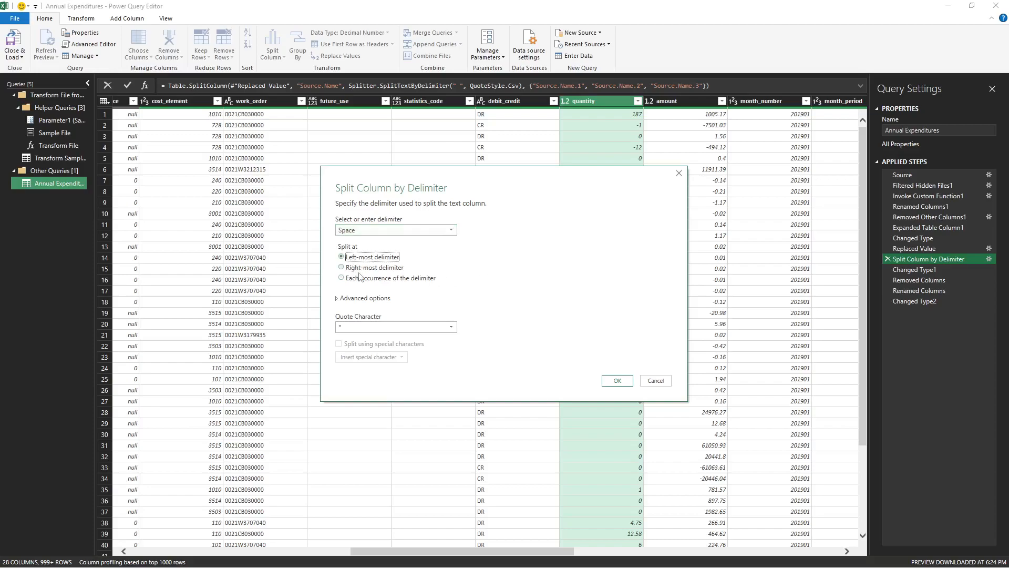
left_click(622, 381)
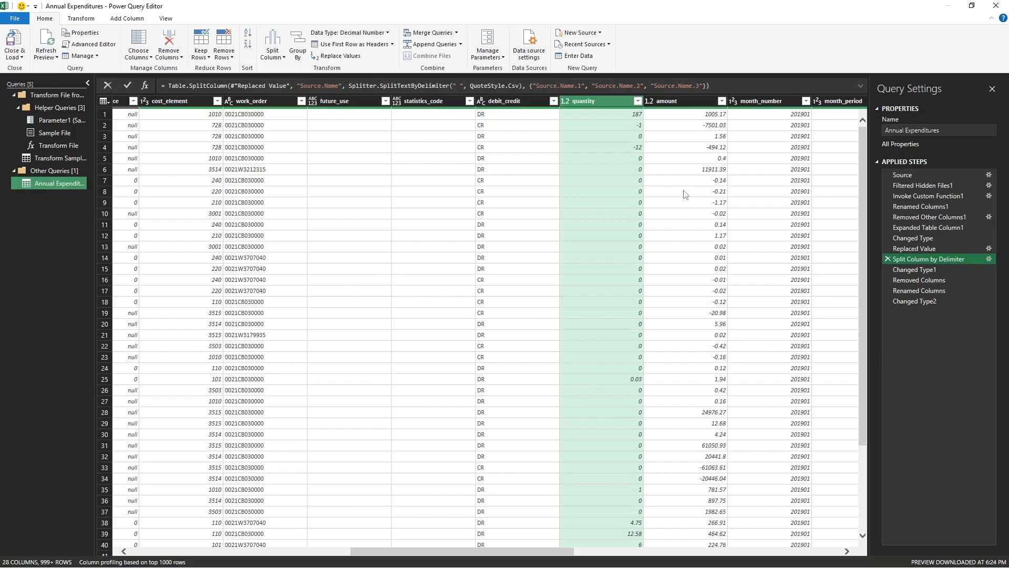
right_click(650, 105)
left_click(682, 127)
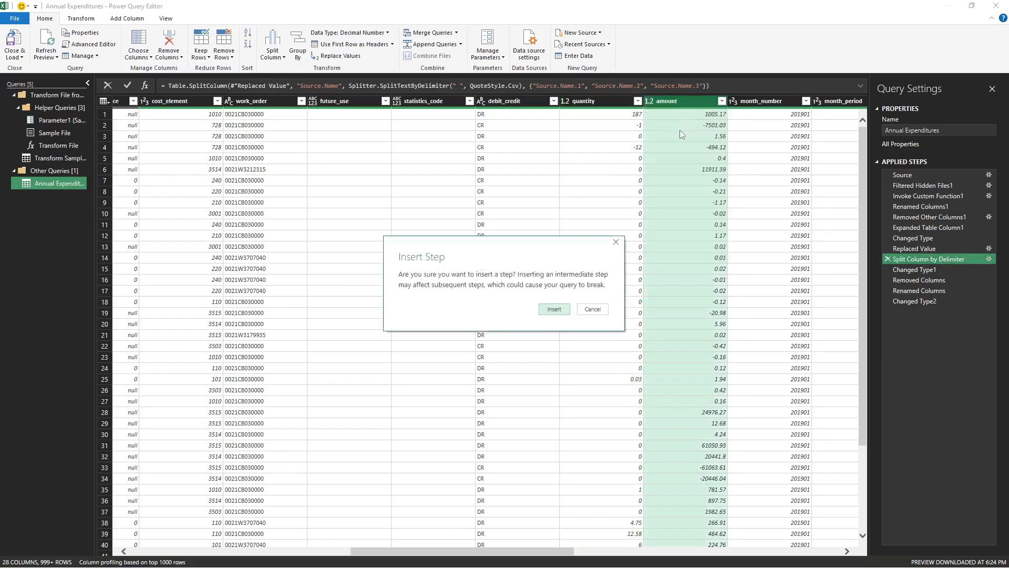
left_click(594, 310)
- Review the query's applied steps, from Invoke Custom Function1 through the final Changed Type2 step
left_click(917, 301)
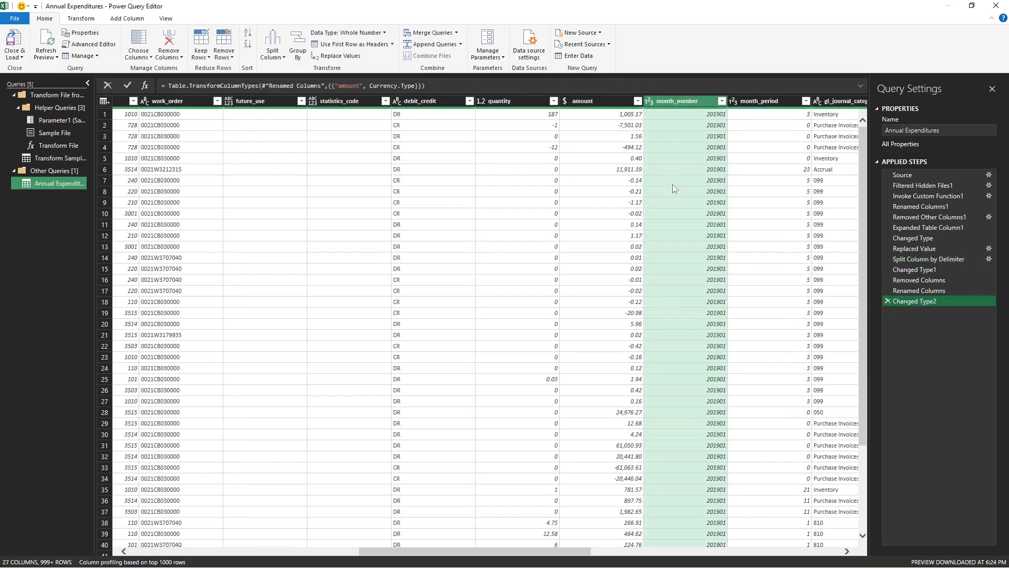
left_click(934, 218)
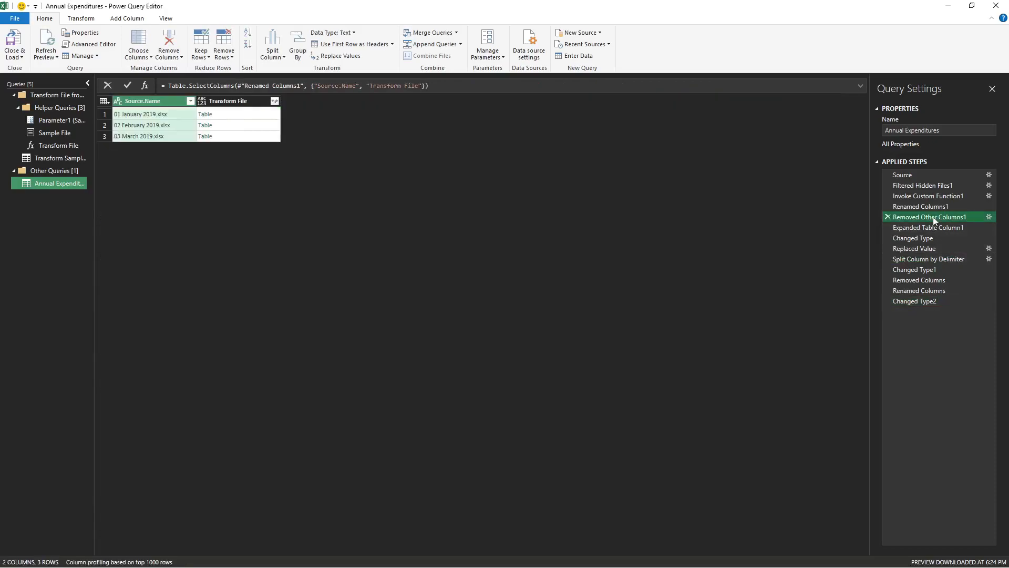
left_click(930, 196)
left_click(931, 269)
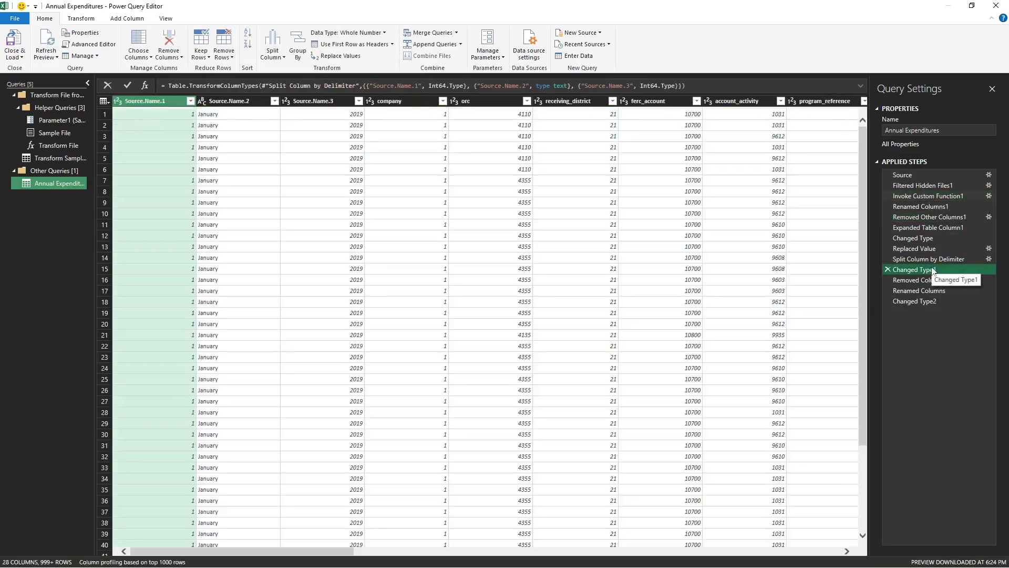
left_click(933, 301)
left_click(941, 280)
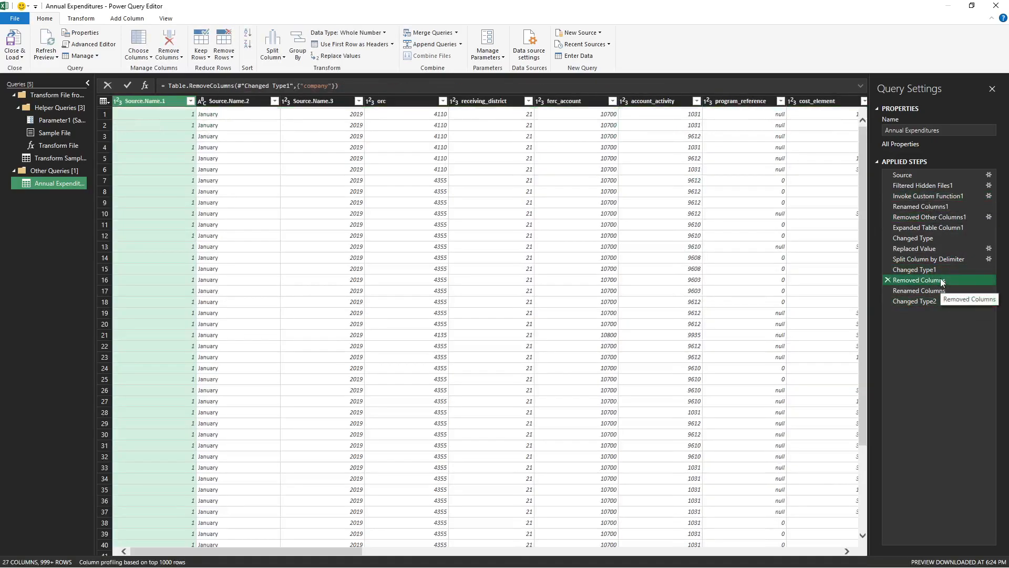
left_click(926, 301)
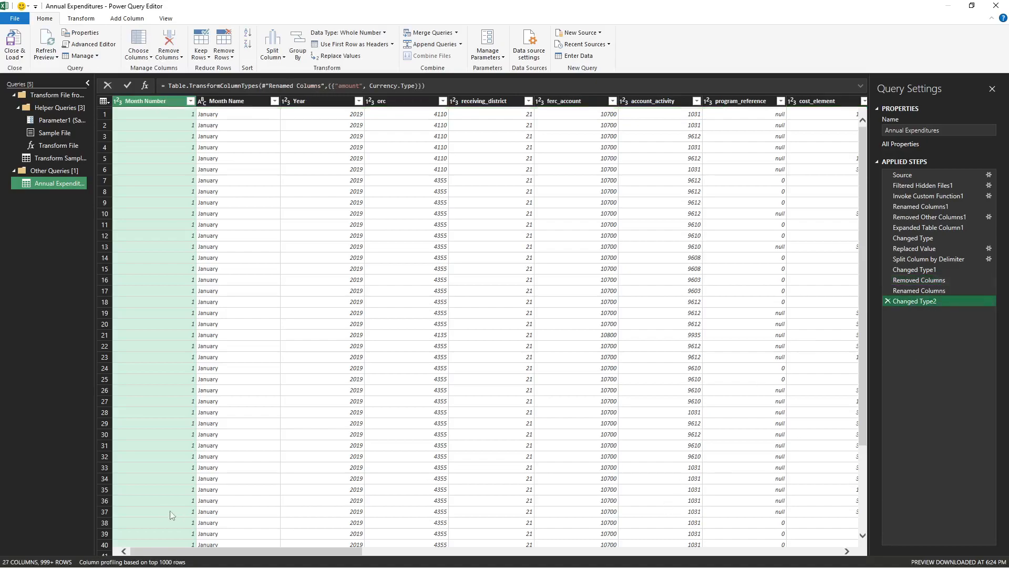
- Remove the month_number column from the Annual Expenditures query as a new step after Changed Type2
left_click_drag(203, 552, 523, 551)
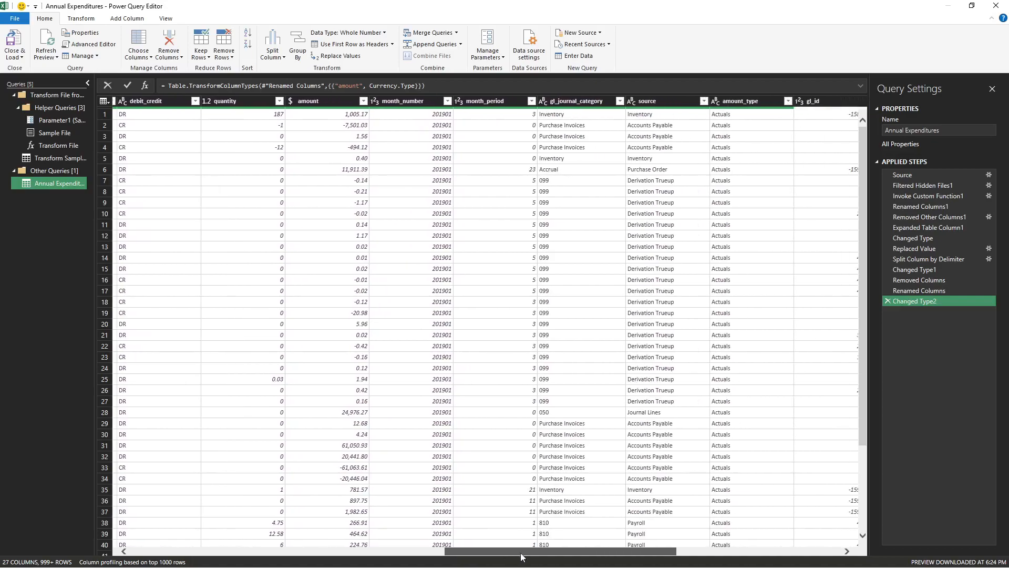
left_click(426, 108)
right_click(423, 105)
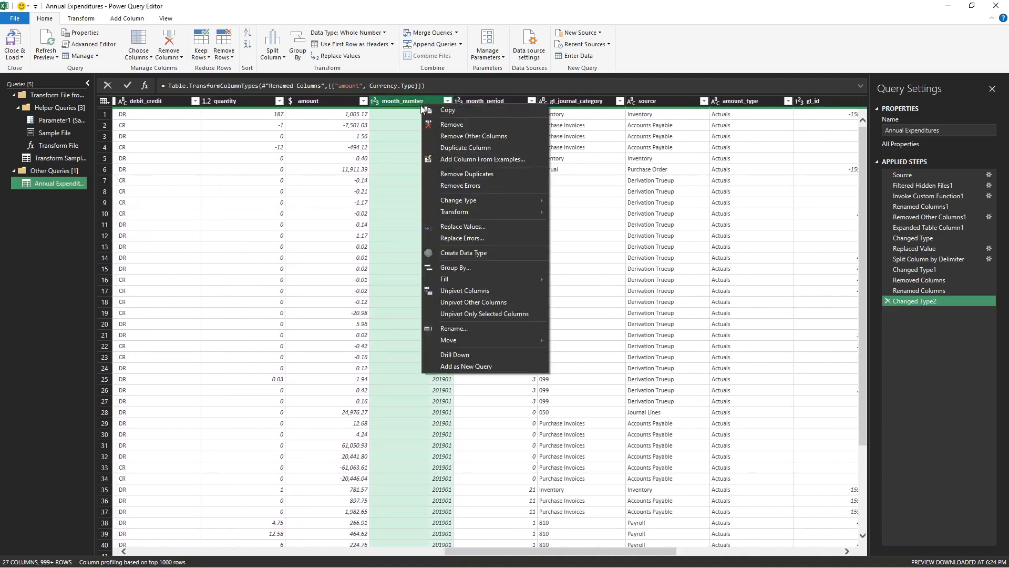
left_click(493, 127)
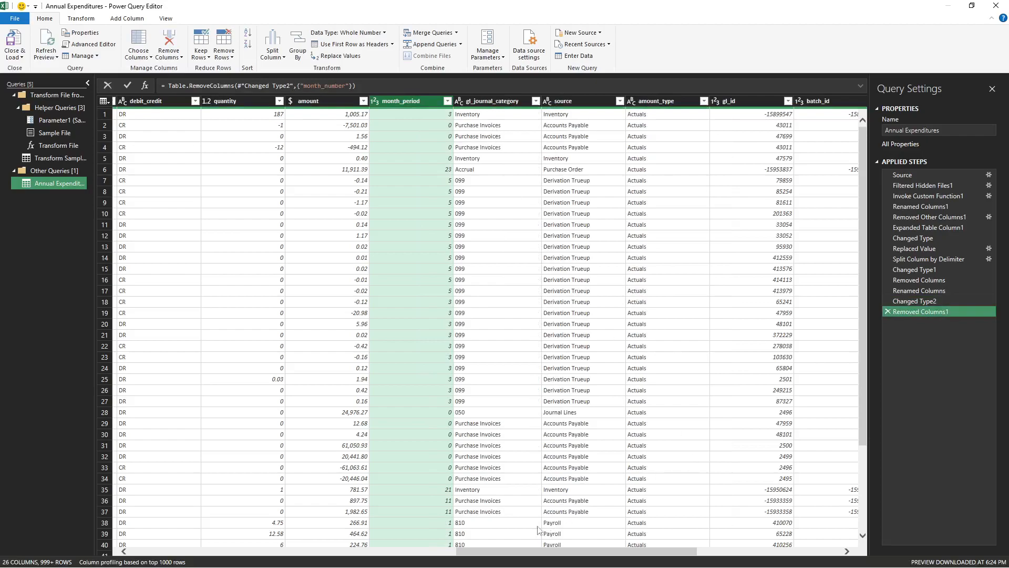
left_click_drag(503, 551, 177, 551)
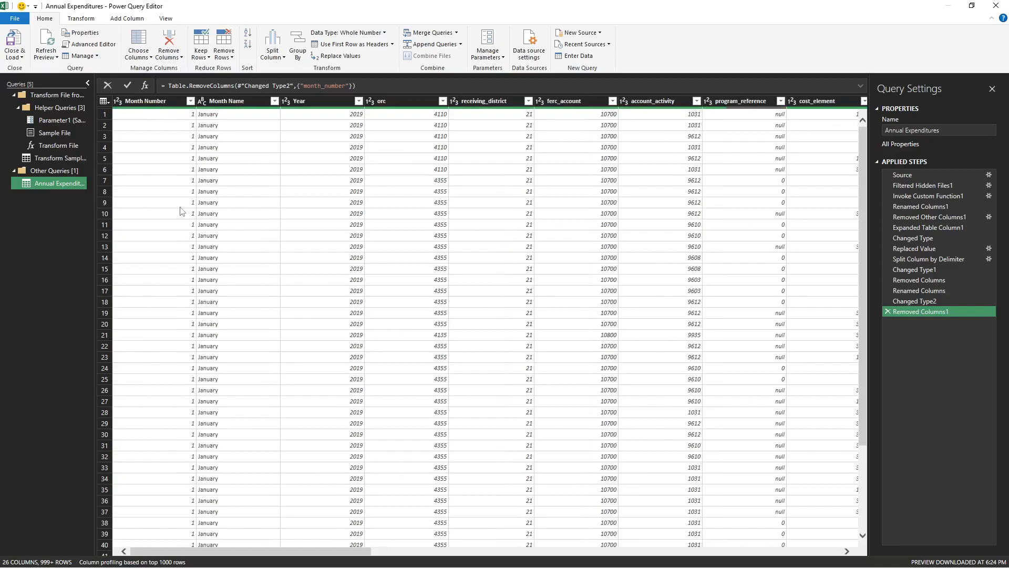
- Load the query into a worksheet table and check which months the Month Name column contains
left_click(18, 46)
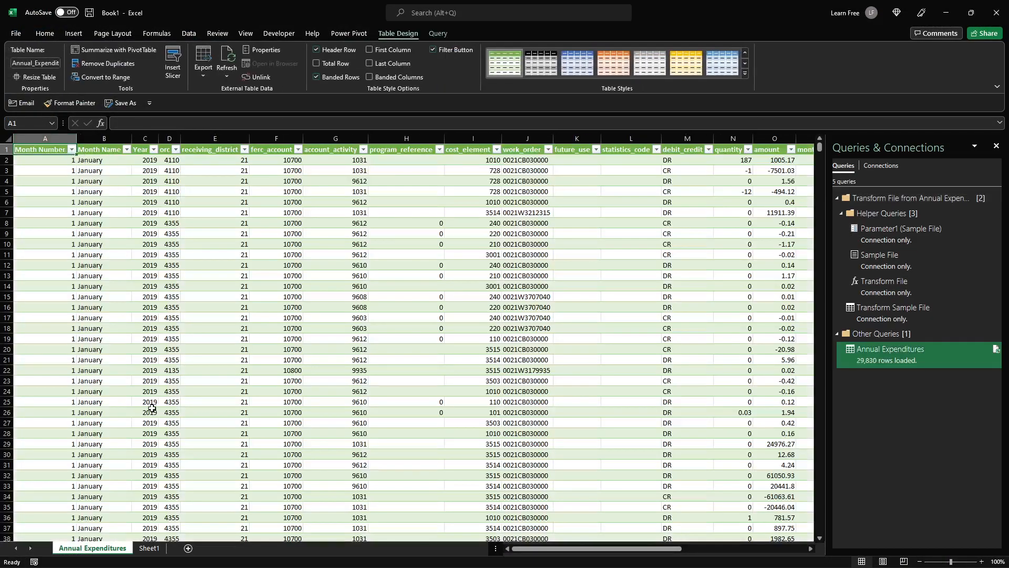
scroll(76, 245, "down", 8)
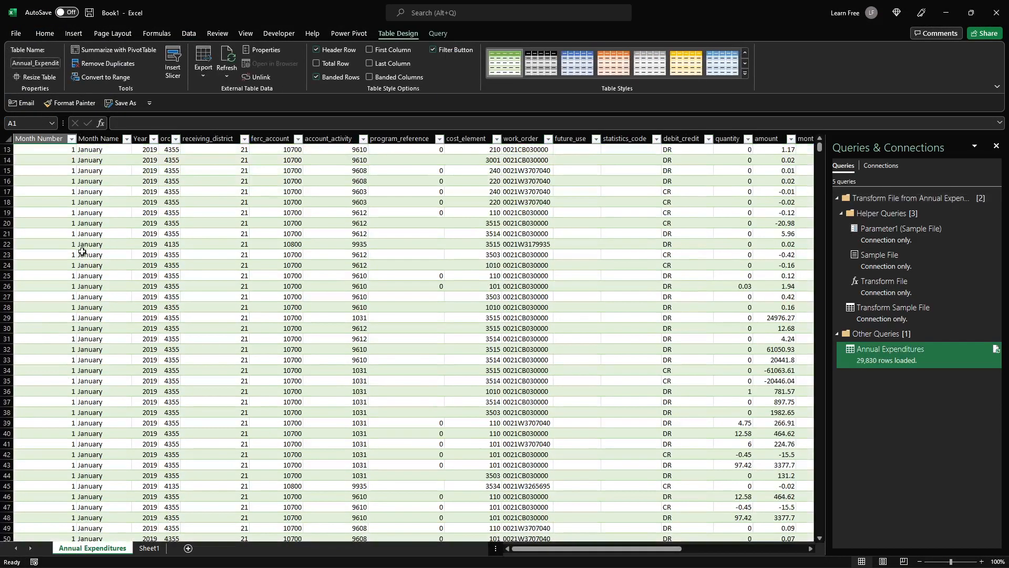
left_click(127, 139)
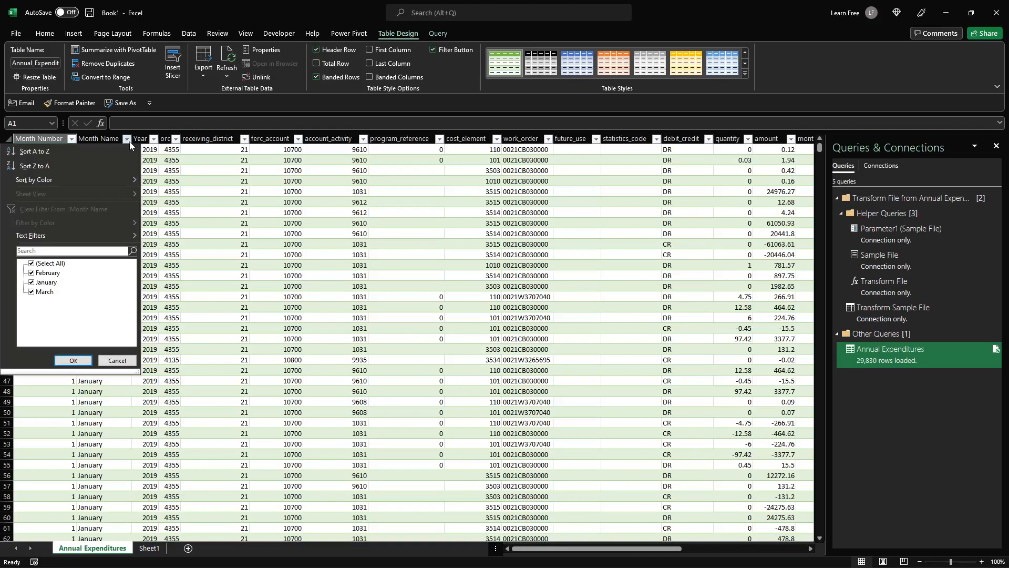
left_click(124, 359)
scroll(139, 295, "up", 8)
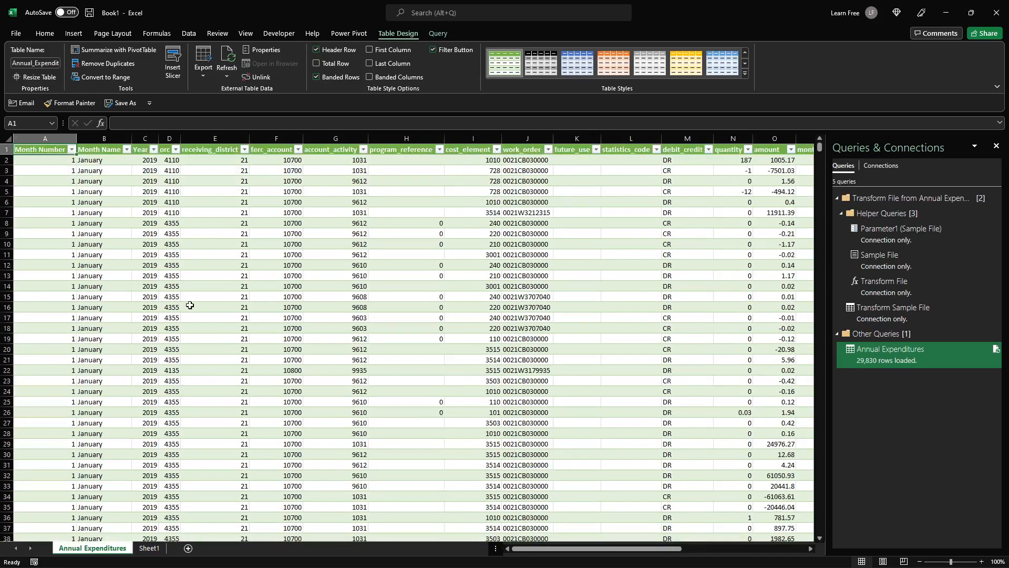
- Try applying the Accounting number format to all values in the amount column
left_click(786, 160)
left_click(55, 35)
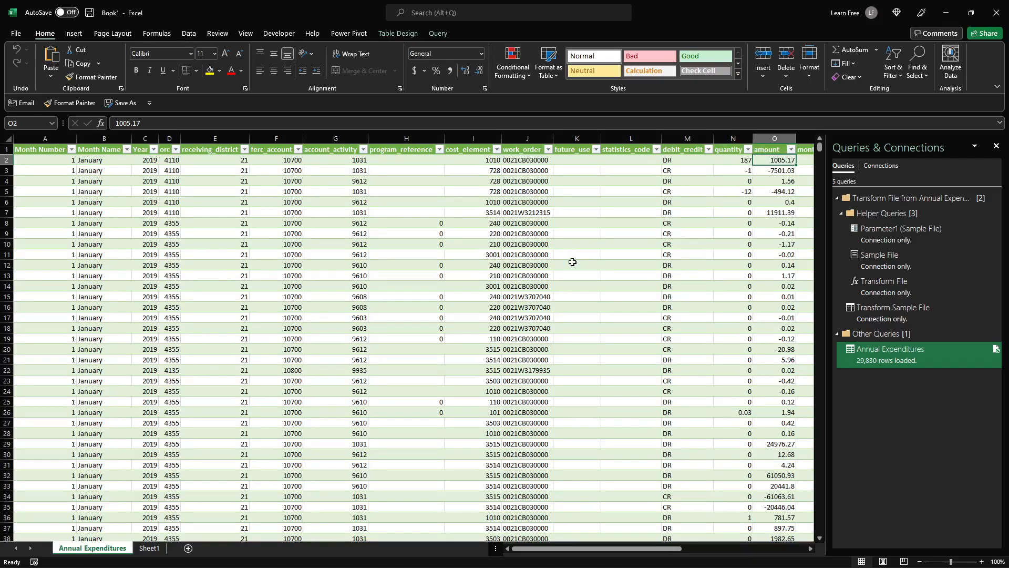
key("ctrl+shift+Down")
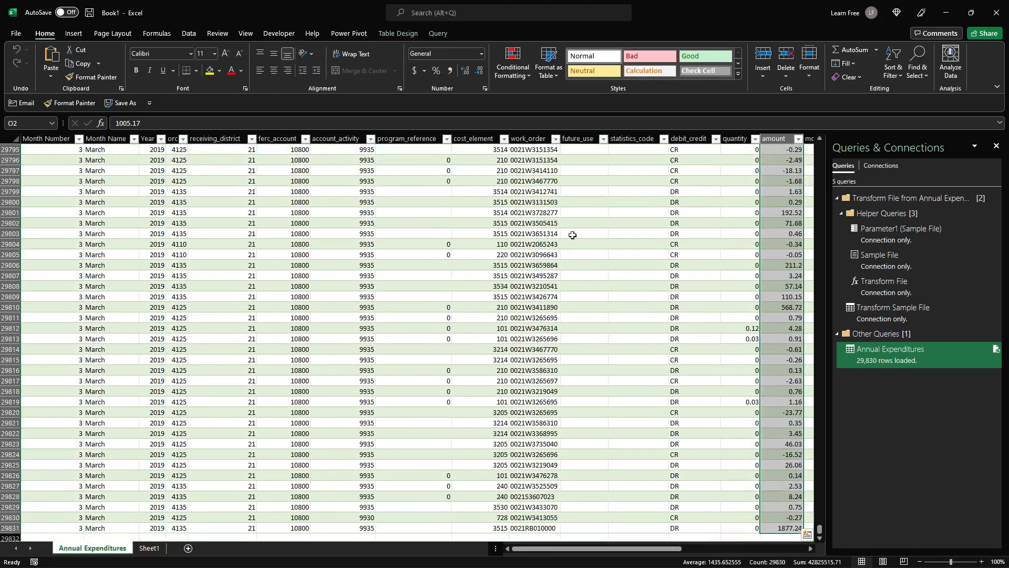
left_click(415, 70)
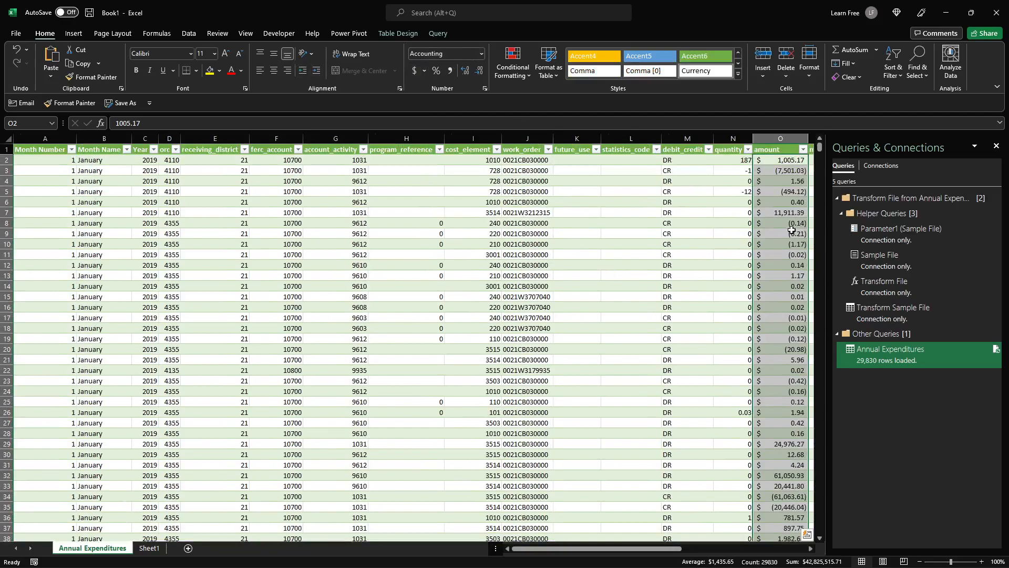
left_click(793, 231)
key("ctrl+z")
left_click(611, 256)
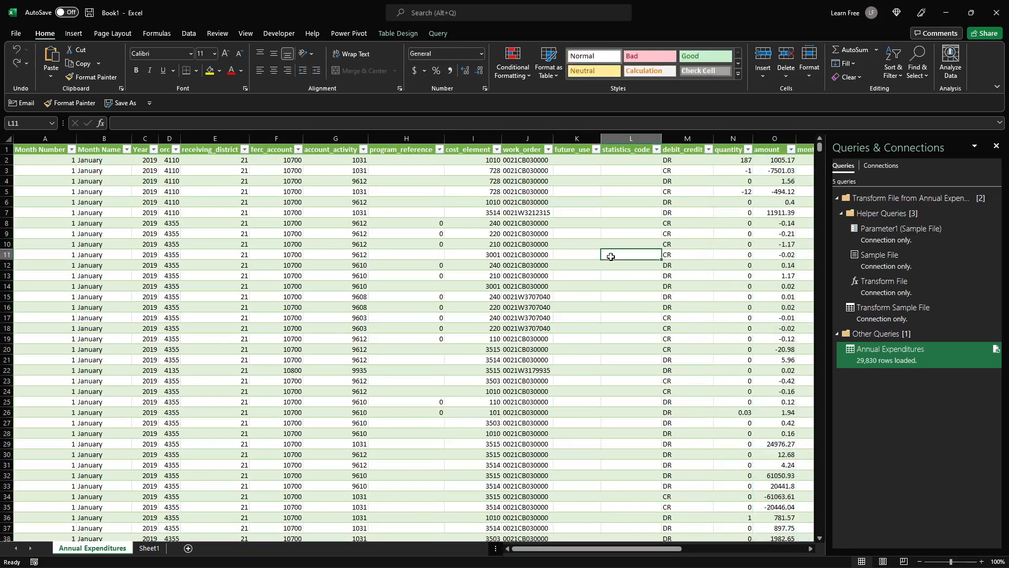
- Summarize the Annual_Expenditures table with a PivotTable on a new worksheet
left_click(374, 179)
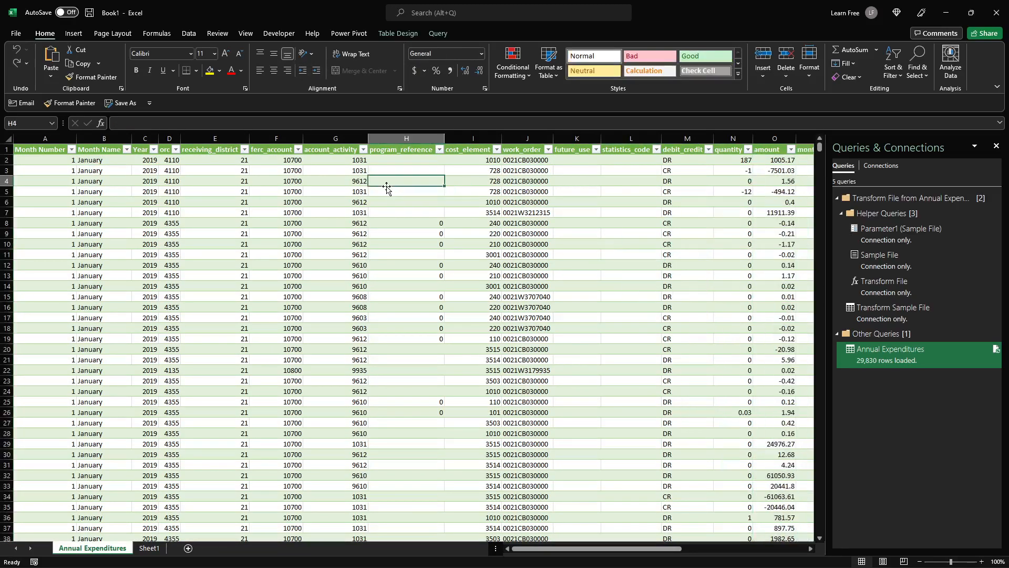
left_click(399, 33)
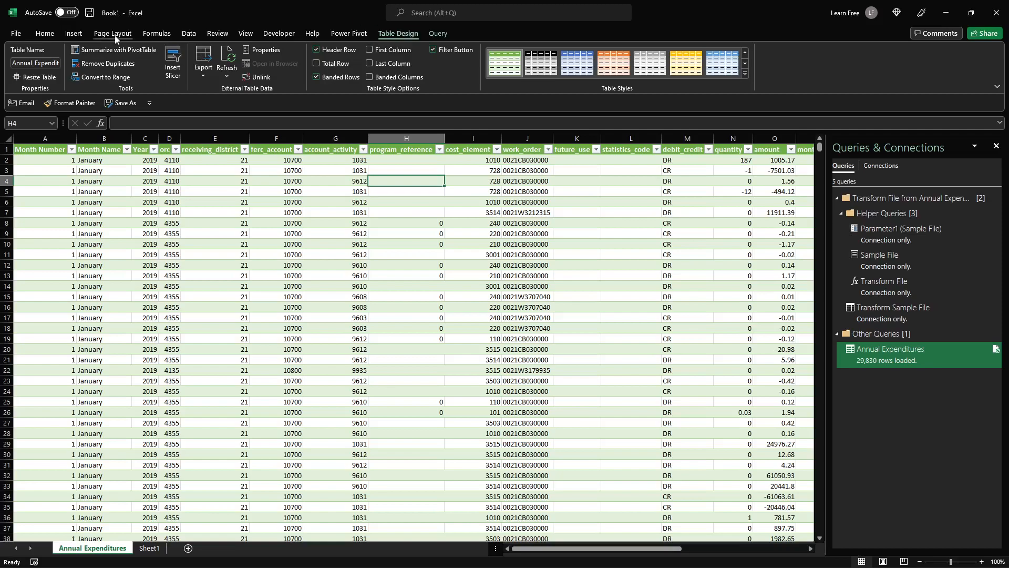
left_click(105, 49)
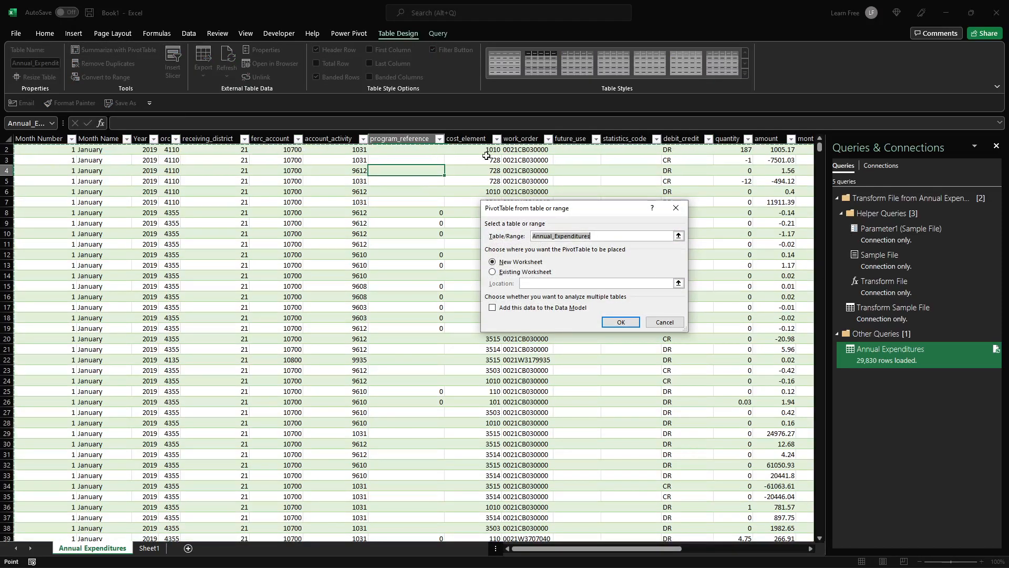
left_click(621, 321)
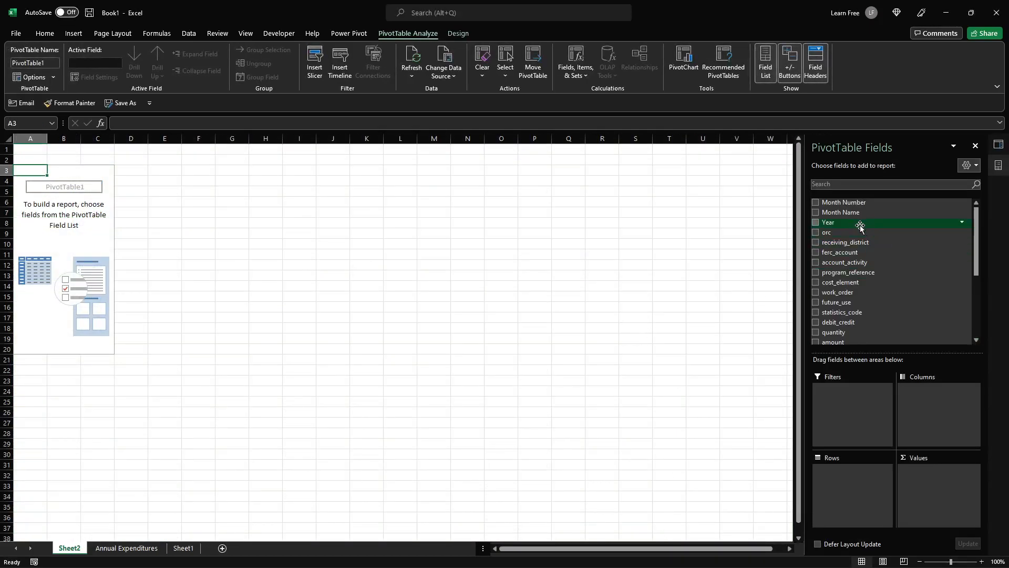
- Lay out the PivotTable with Year and Month Number as columns, Month Name as rows and Sum of amount as values
left_click_drag(851, 225, 923, 401)
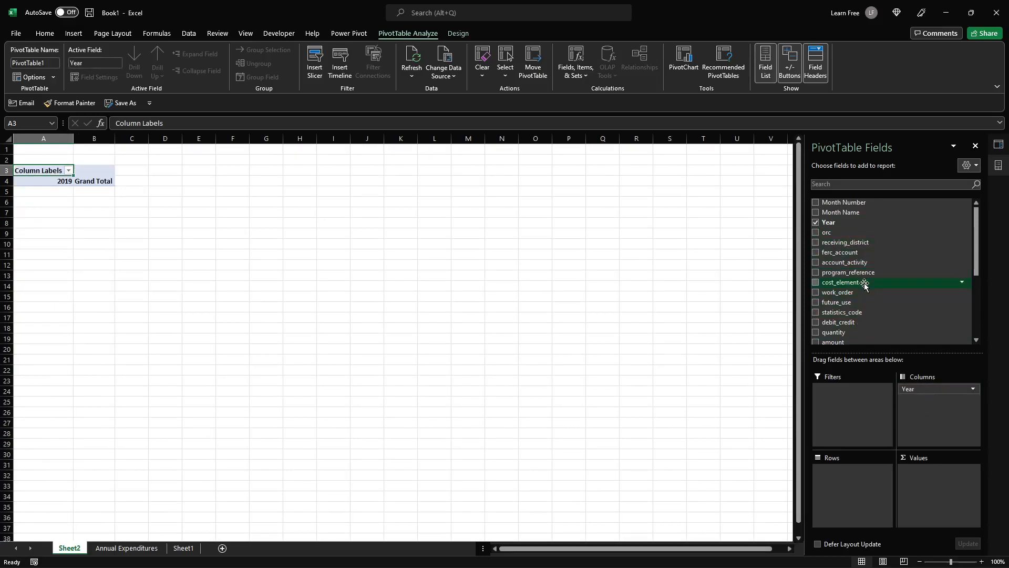
left_click_drag(862, 342, 925, 481)
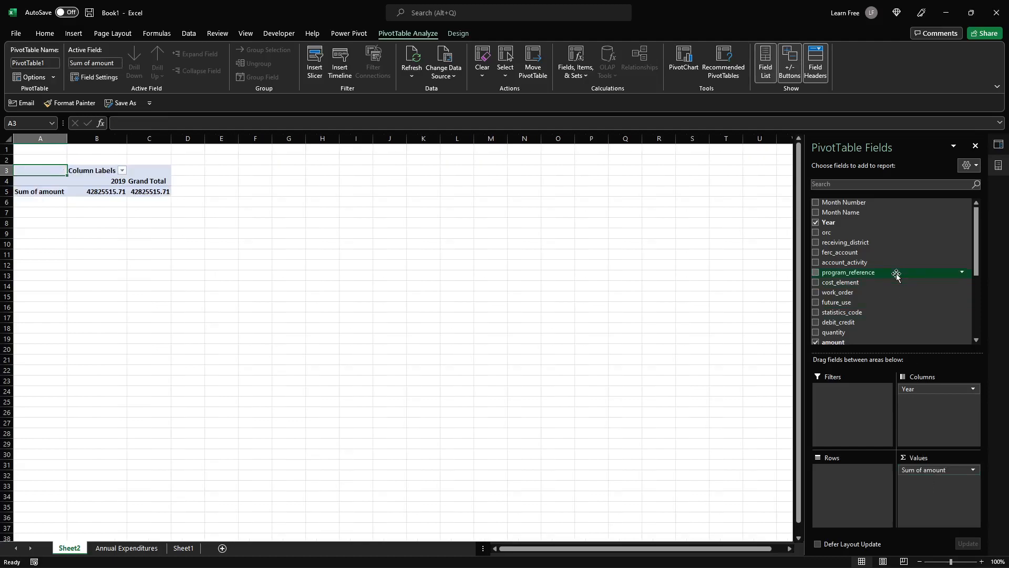
left_click_drag(875, 210, 848, 498)
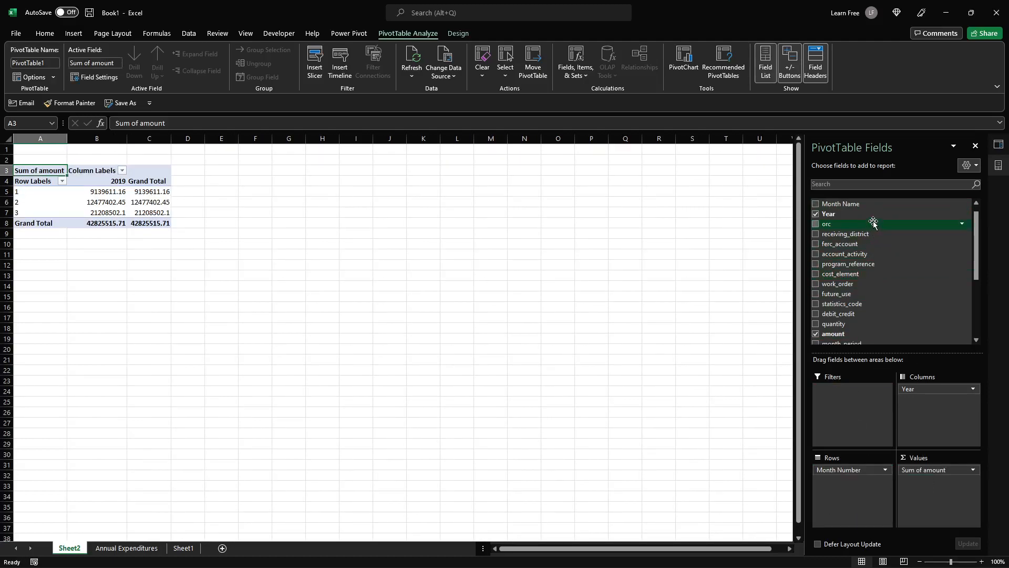
left_click_drag(873, 204, 958, 415)
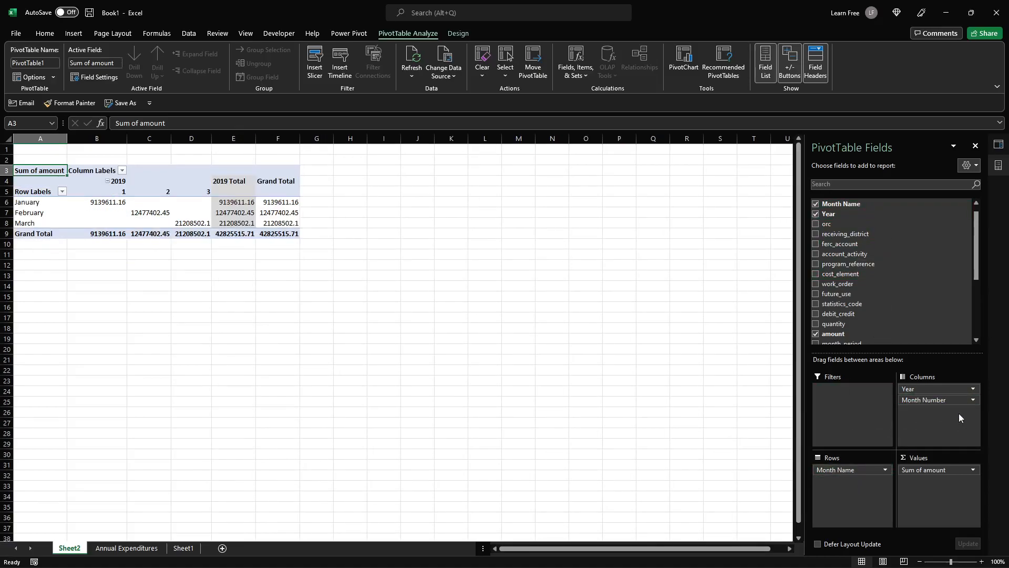
- Apply the Accounting number format to all amounts and totals in the PivotTable
left_click(57, 203)
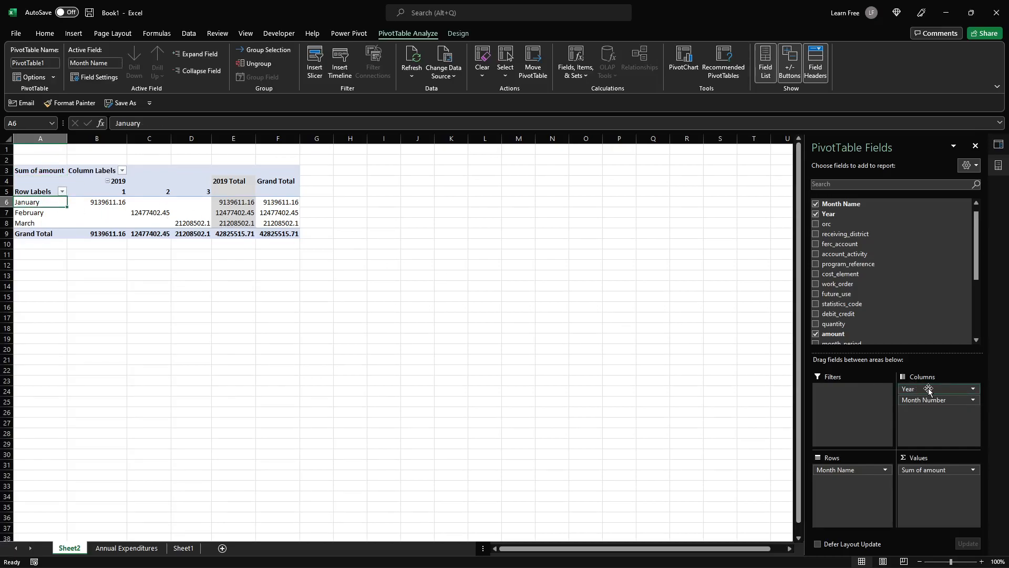
left_click(219, 225)
left_click(102, 202)
left_click_drag(168, 214, 275, 235)
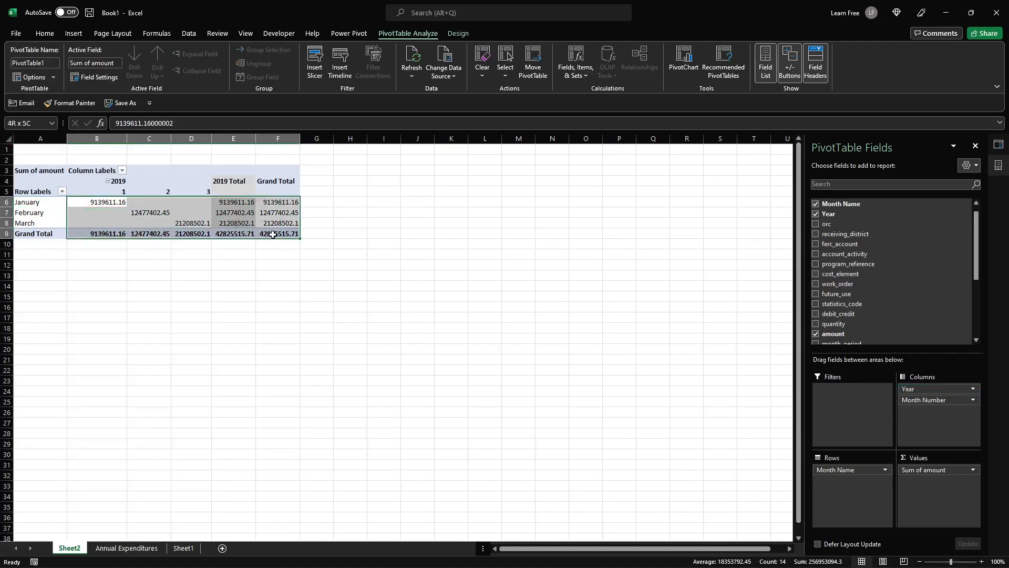
left_click(45, 34)
left_click(416, 70)
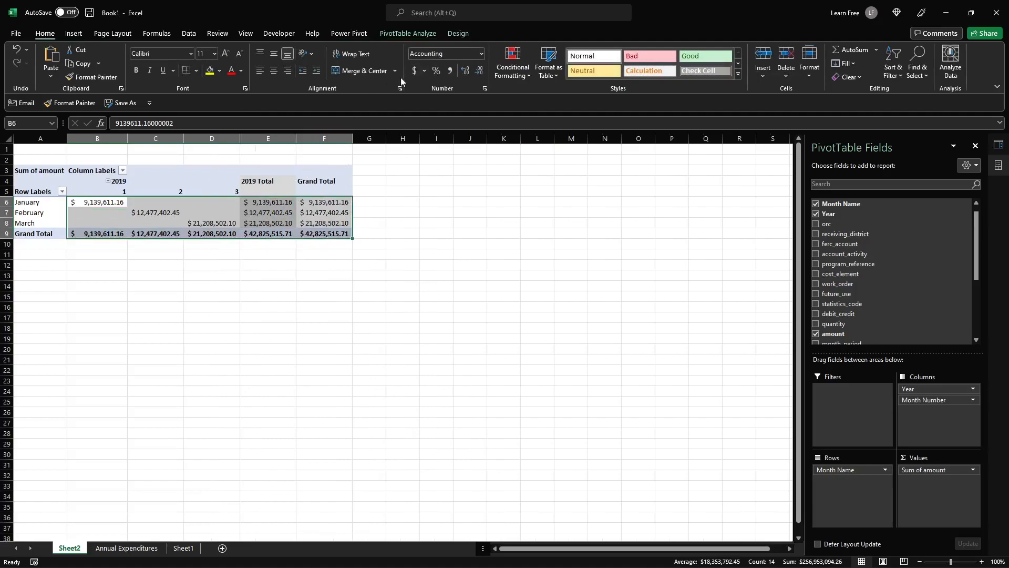
- Turn on banded rows and banded columns for the PivotTable and apply the dark blue style from the Medium group
left_click(422, 34)
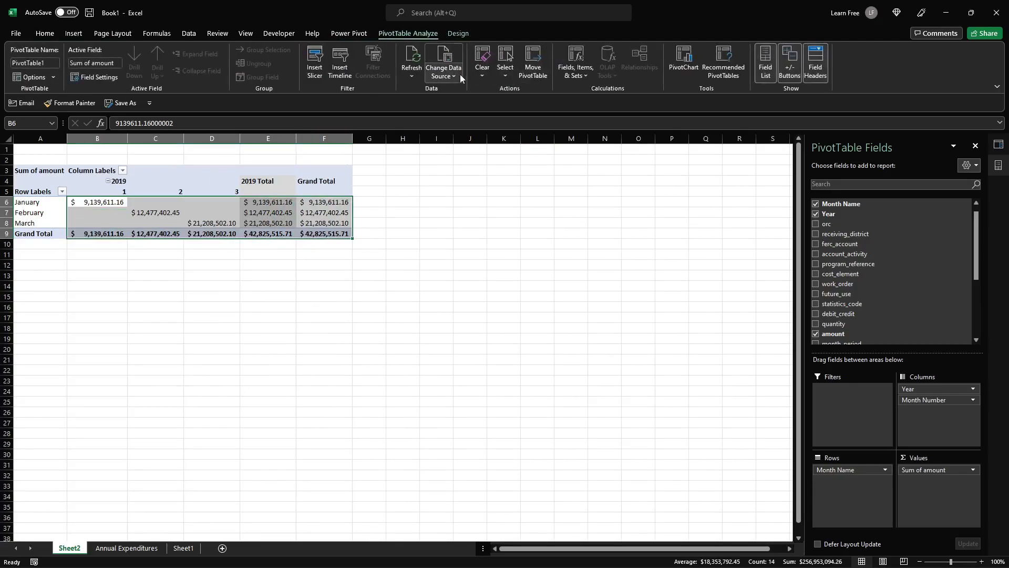
left_click(457, 35)
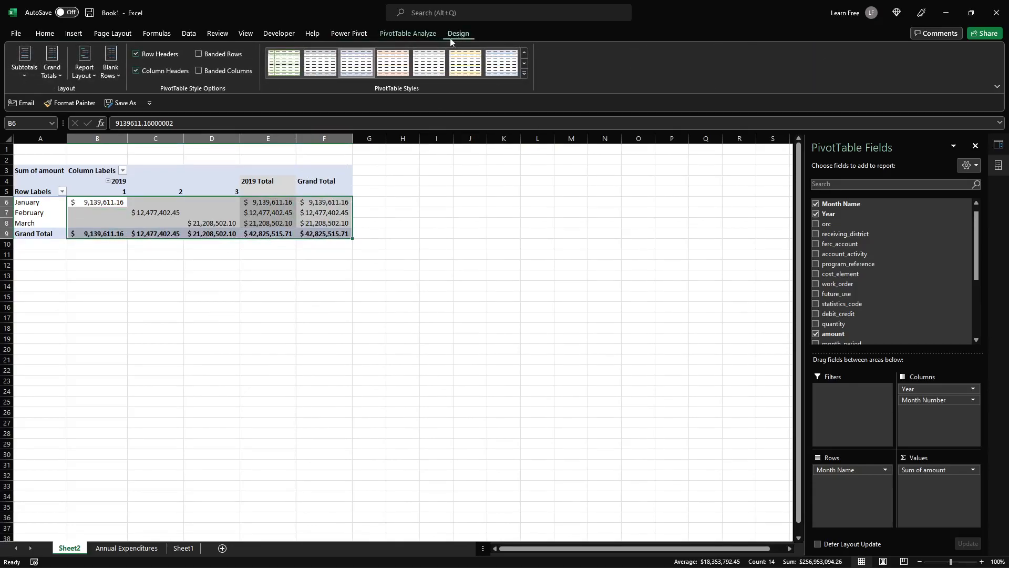
left_click(227, 54)
left_click(226, 71)
left_click(524, 74)
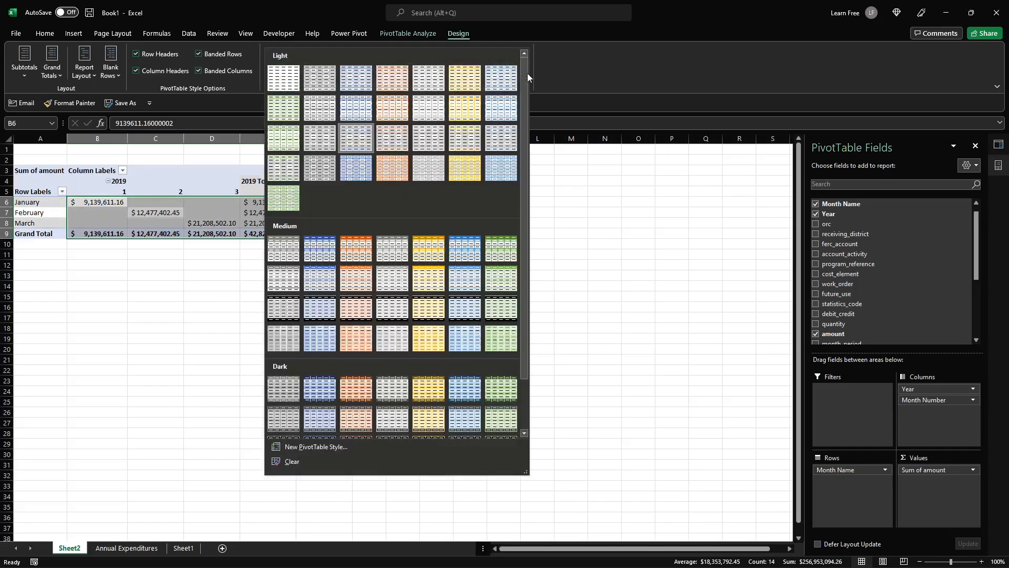
left_click(320, 248)
left_click(217, 266)
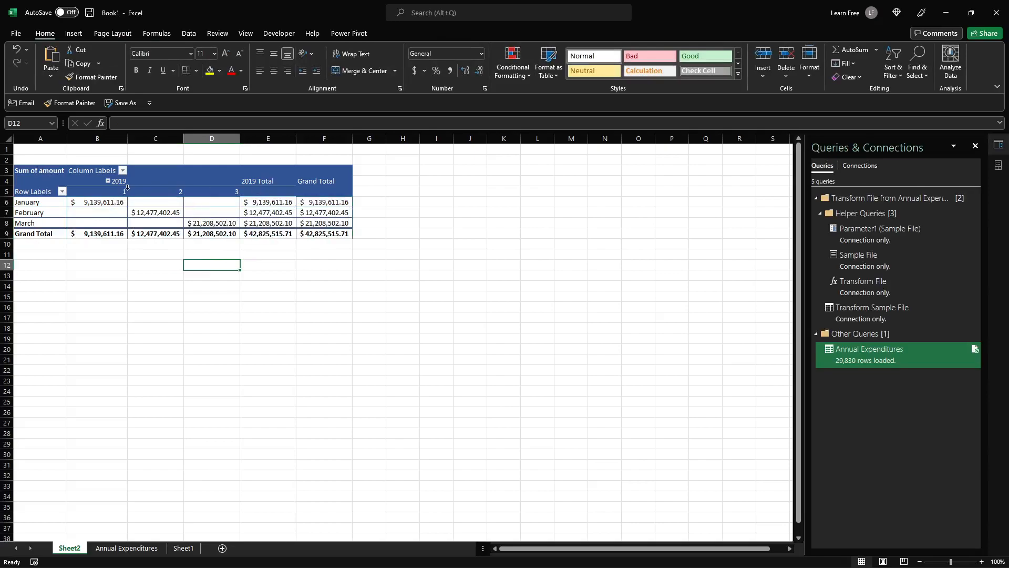
- Collapse the 2019 column group in the PivotTable
left_click(108, 182)
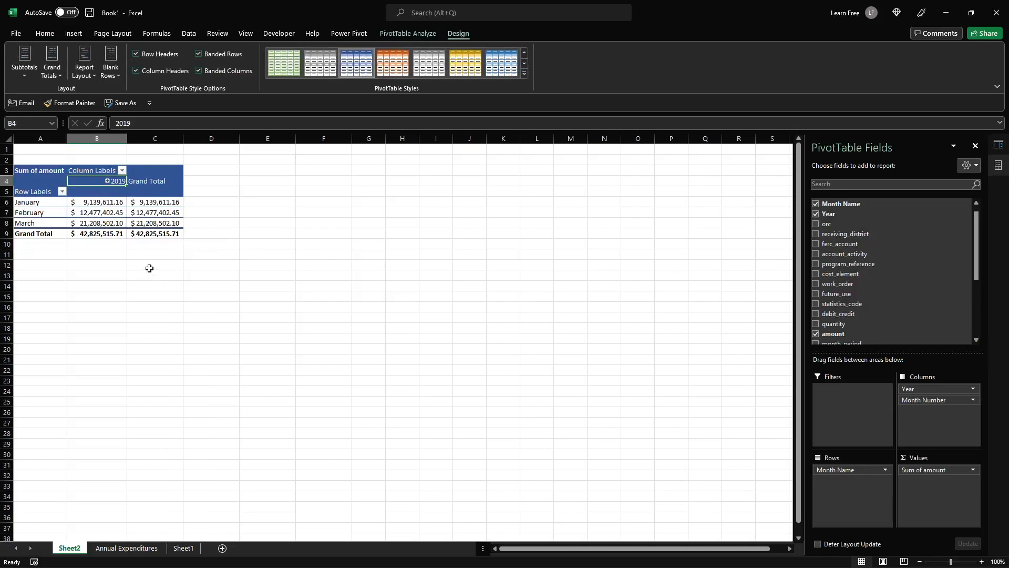
left_click(155, 223)
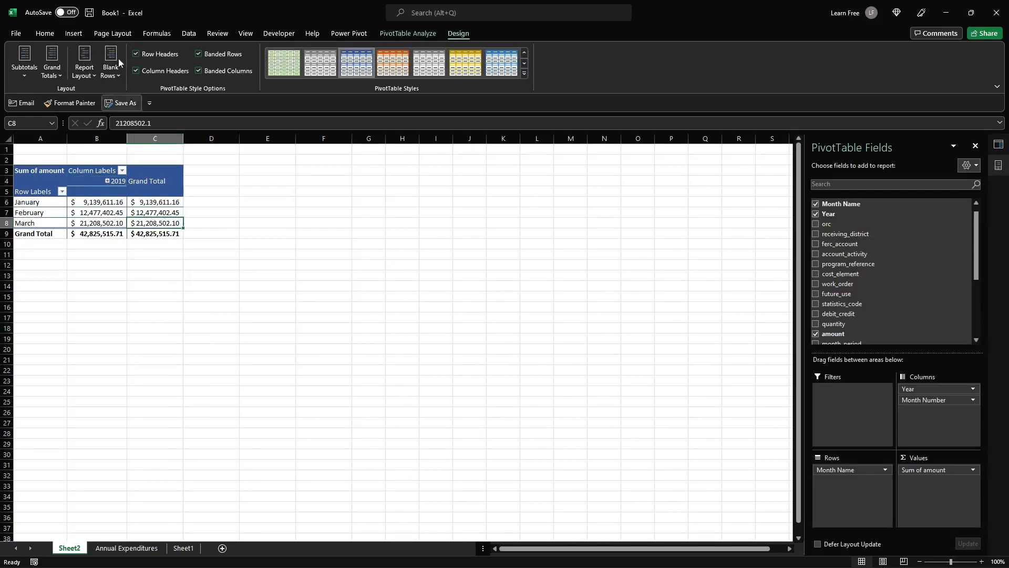
- Insert a clustered column PivotChart beside the PivotTable and enlarge it to about 3.79" high by 8.94" wide
left_click(402, 34)
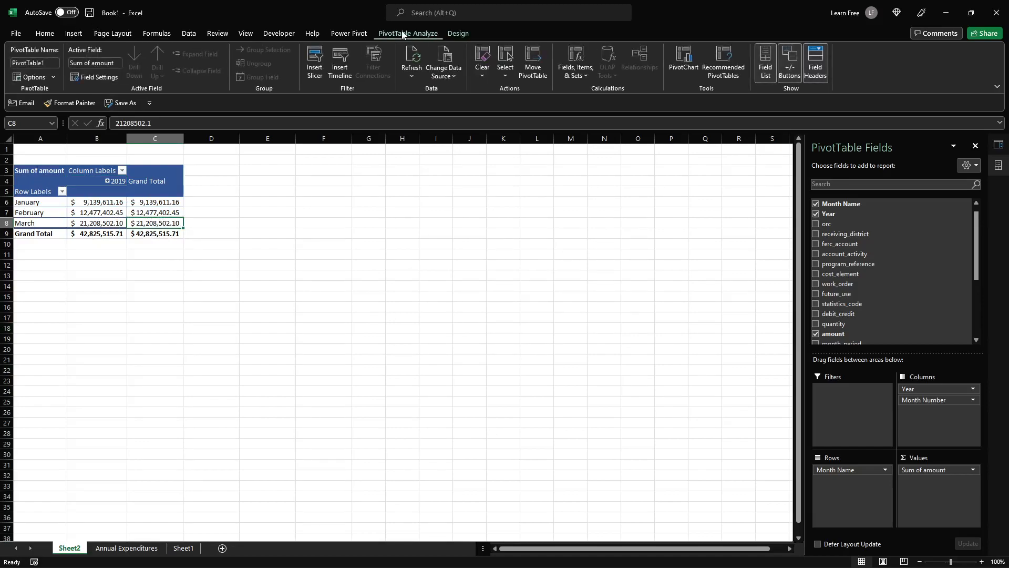
left_click(683, 62)
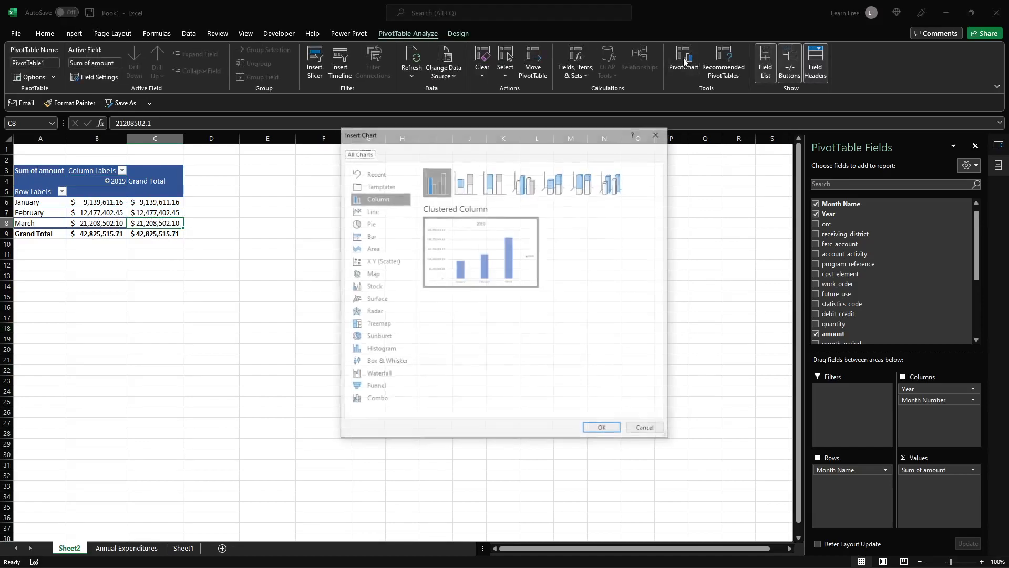
left_click(597, 434)
left_click_drag(336, 282, 310, 183)
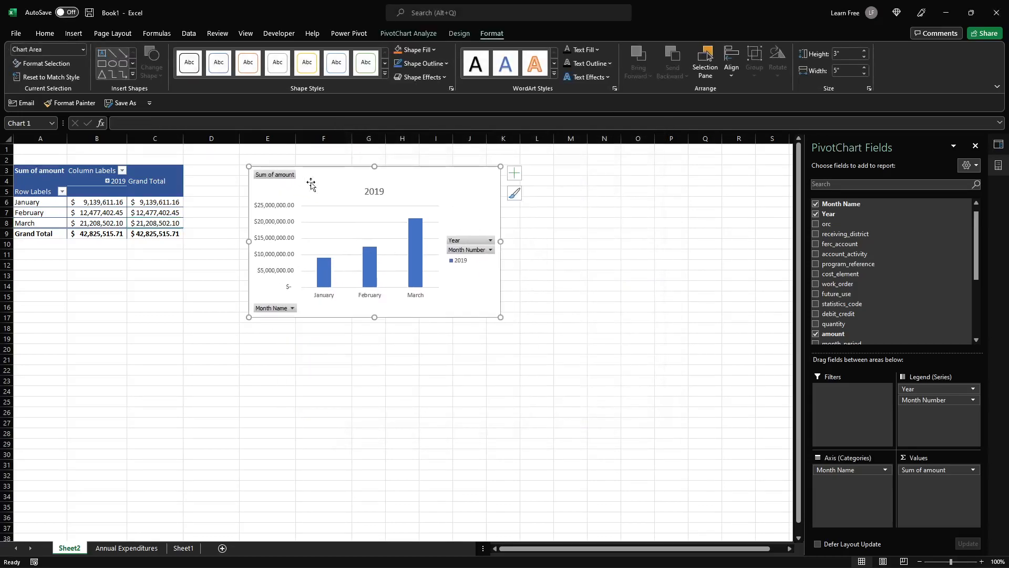
left_click_drag(500, 317, 699, 357)
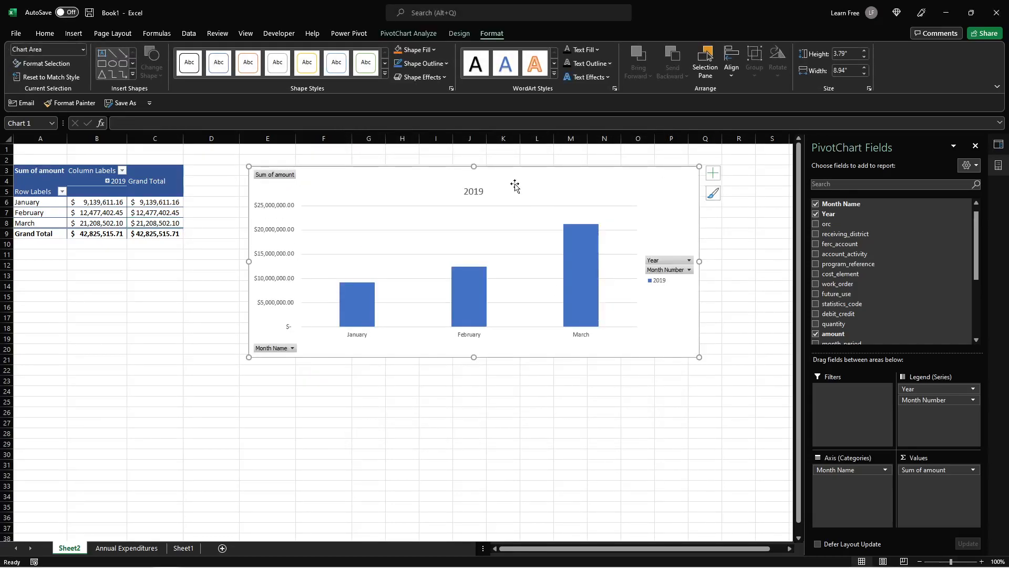
left_click_drag(515, 185, 550, 189)
- Apply the dark chart style with outlined columns to the PivotChart and add a linear trendline to the 2019 series
left_click(459, 33)
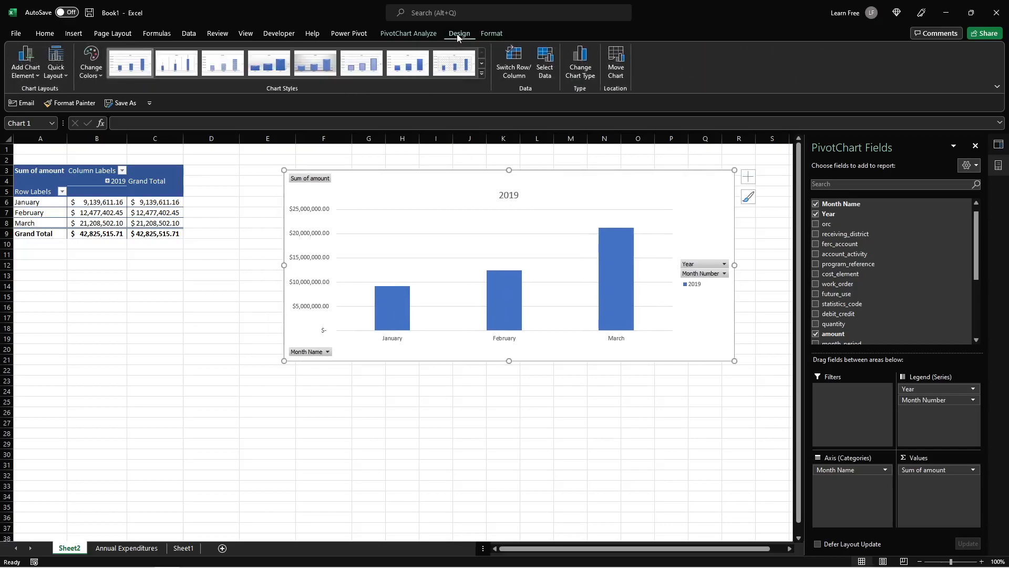
left_click(315, 62)
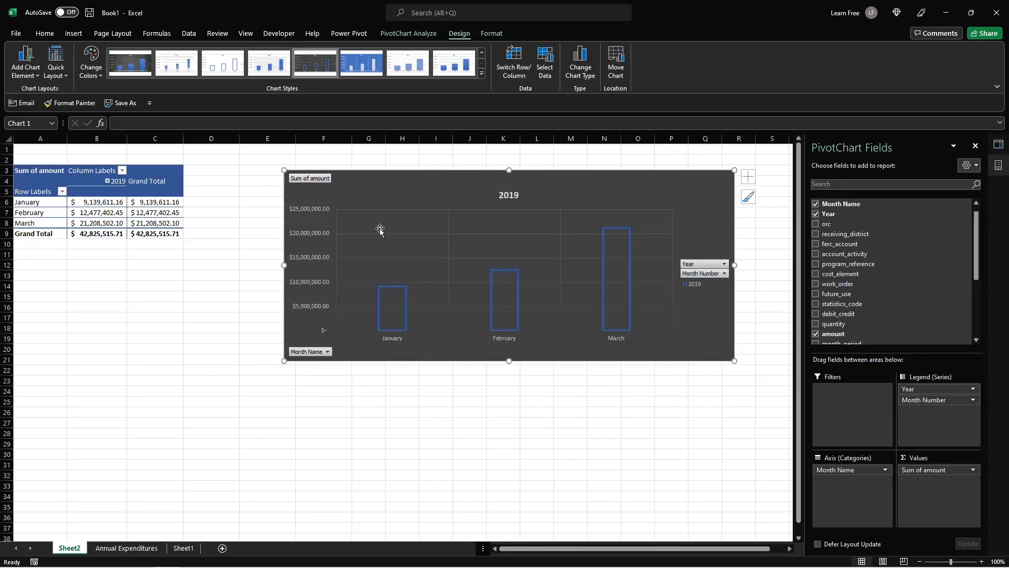
right_click(501, 297)
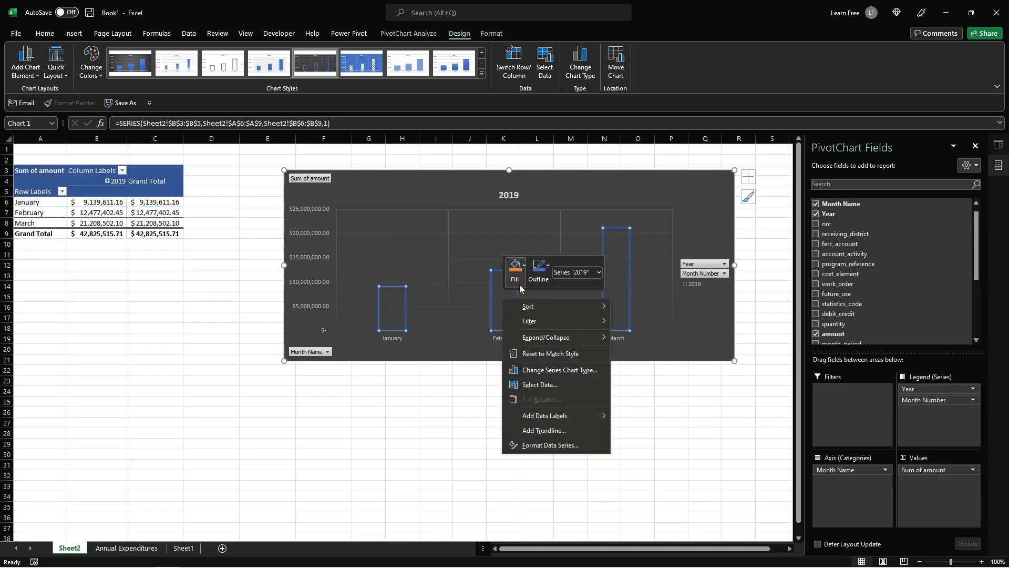
key("Escape")
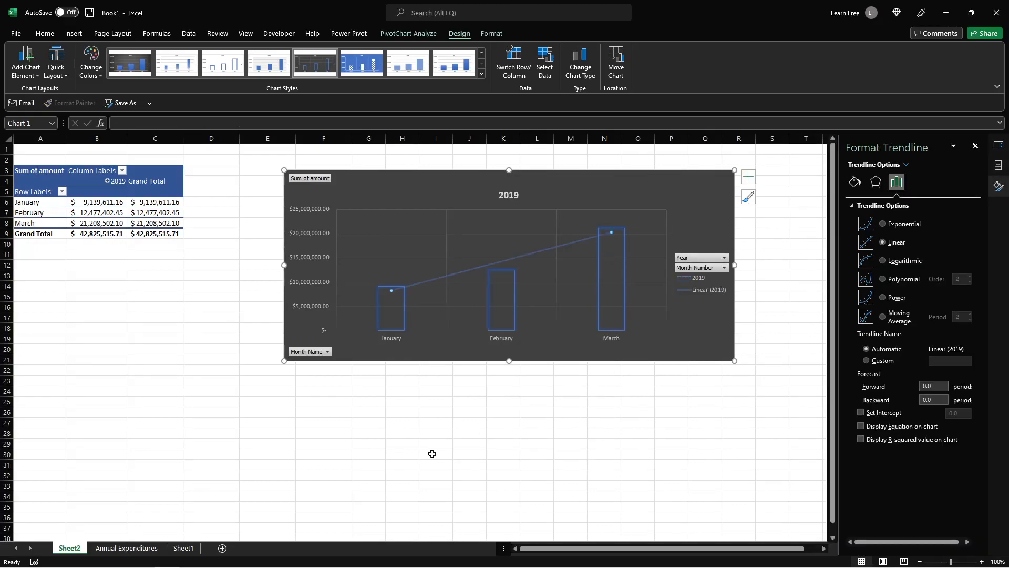
- Add data labels to the 2019 series and hide all field buttons on the PivotChart
right_click(396, 307)
left_click(472, 423)
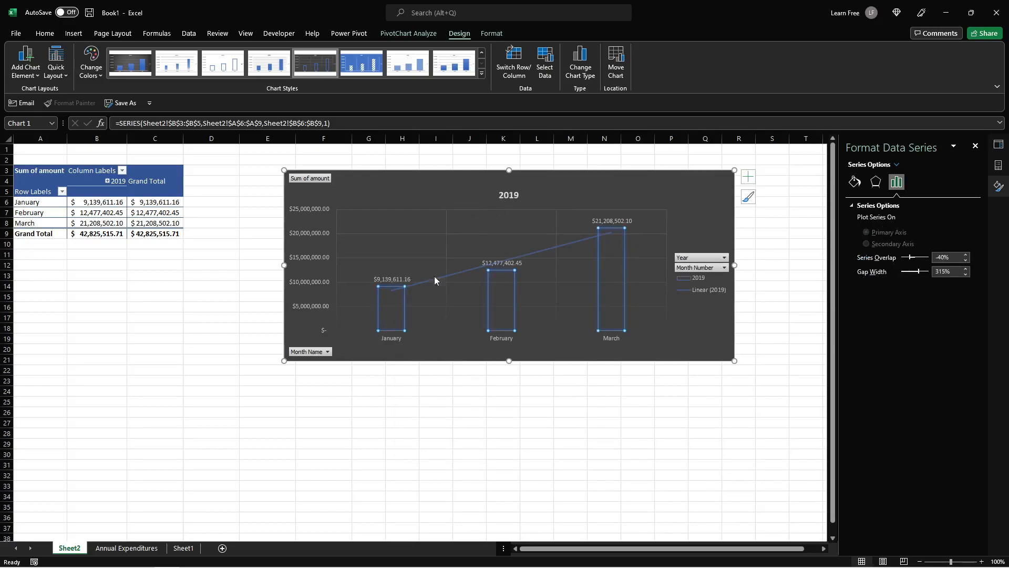
right_click(306, 352)
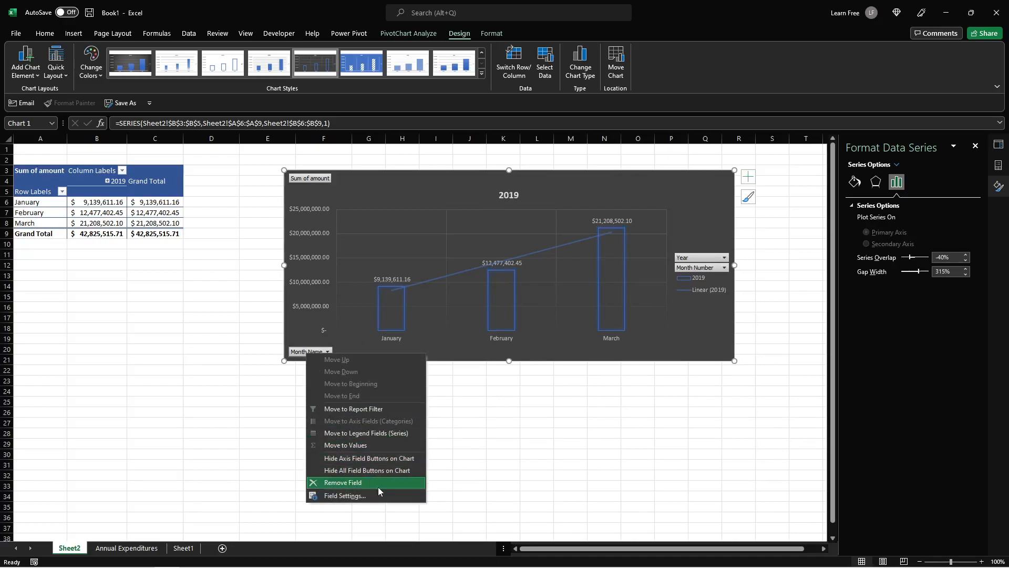
left_click(378, 470)
left_click(190, 330)
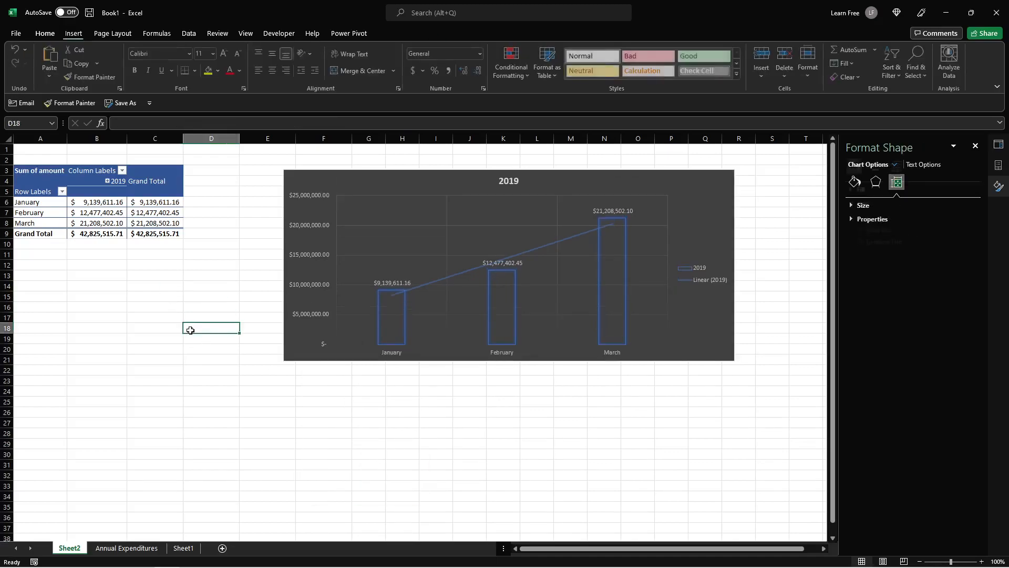
left_click(158, 234)
left_click(228, 266)
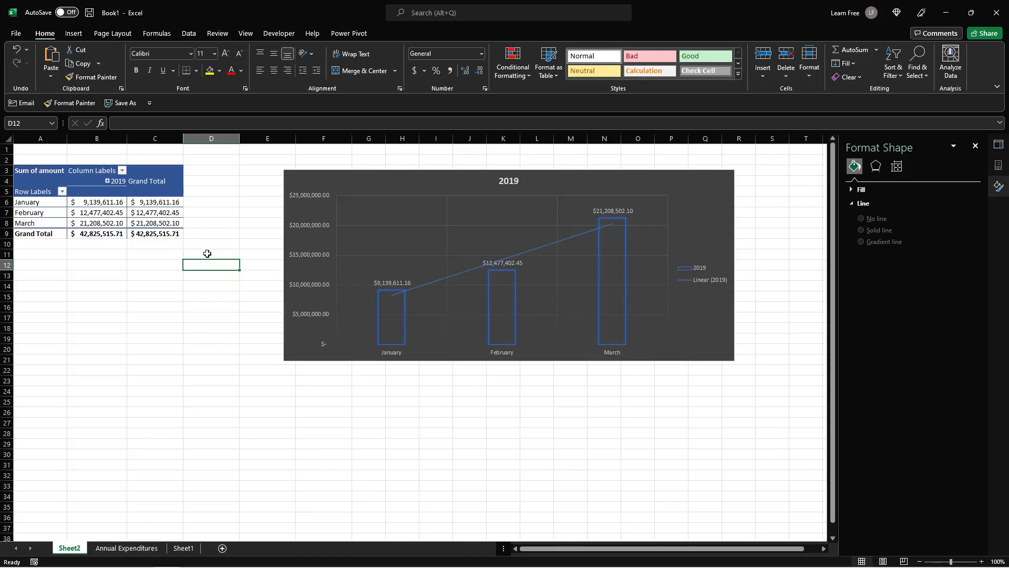
- Save the workbook to the Desktop as an Excel Workbook named Q1
left_click(15, 33)
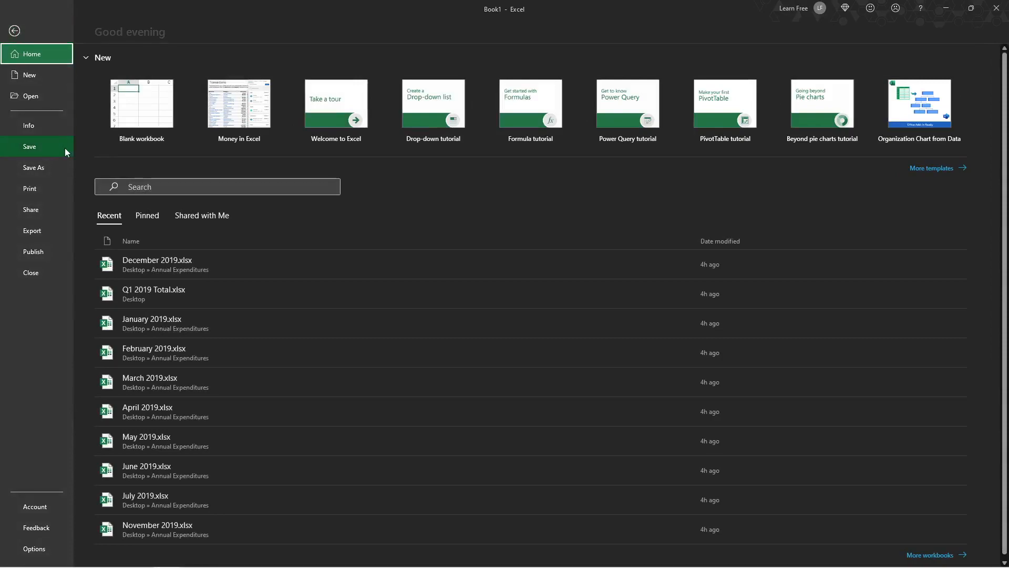
left_click(58, 161)
left_click(338, 145)
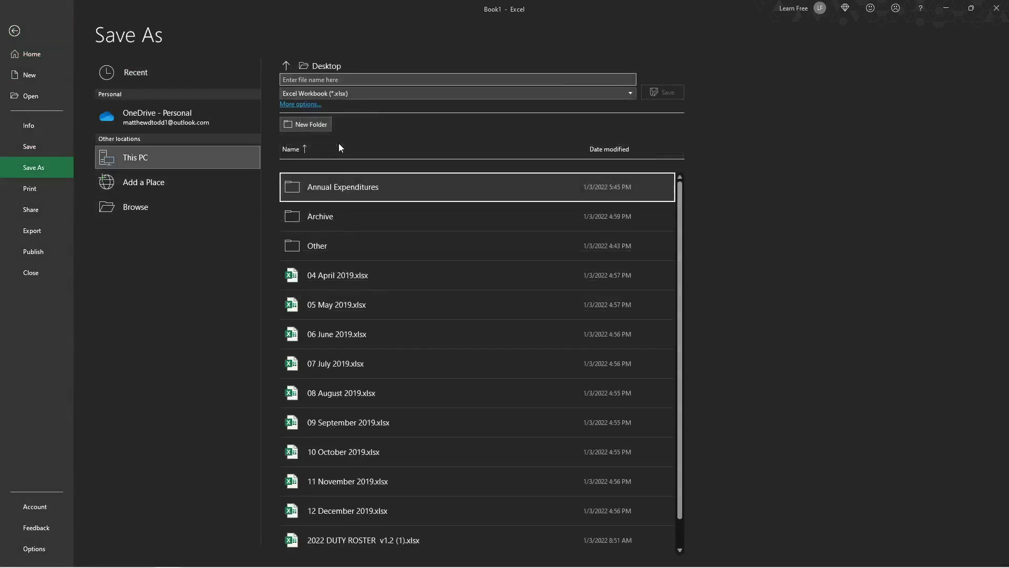
left_click(348, 79)
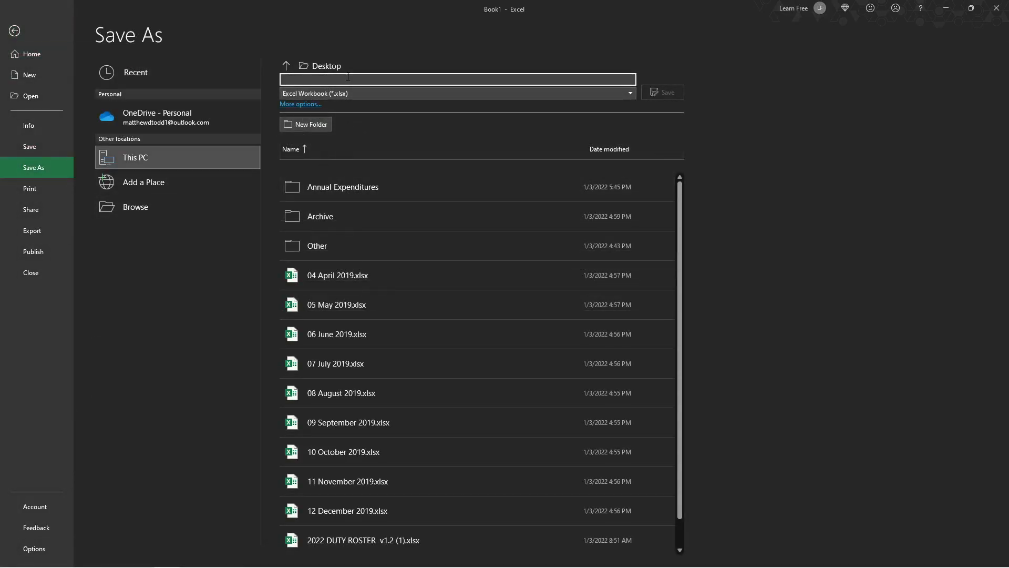
type("Q1")
key("Return")
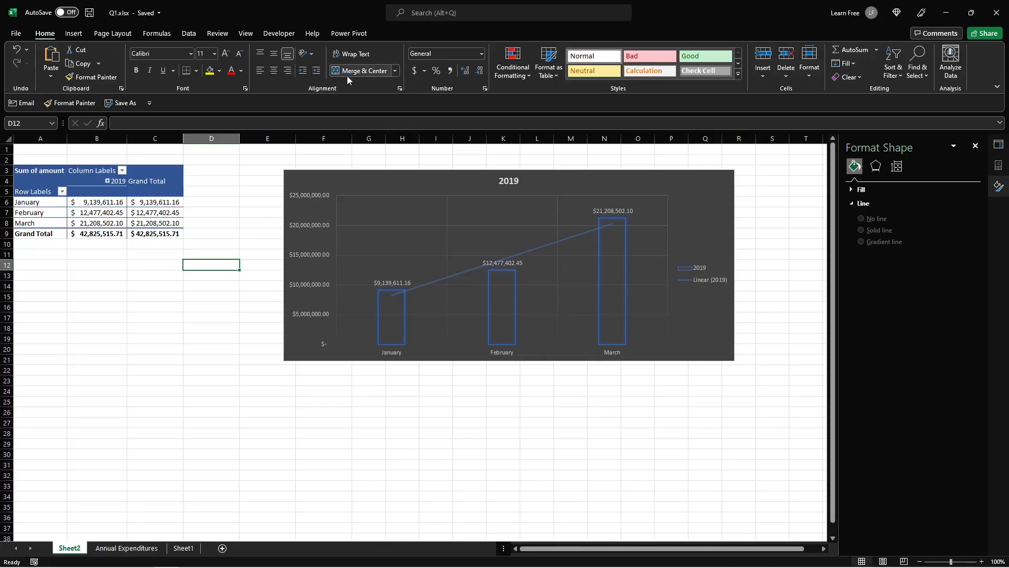
- Switch to File Explorer to review the monthly 2019 workbooks in the Annual Expenditures folder, and return to the Q1 workbook
left_click(224, 179)
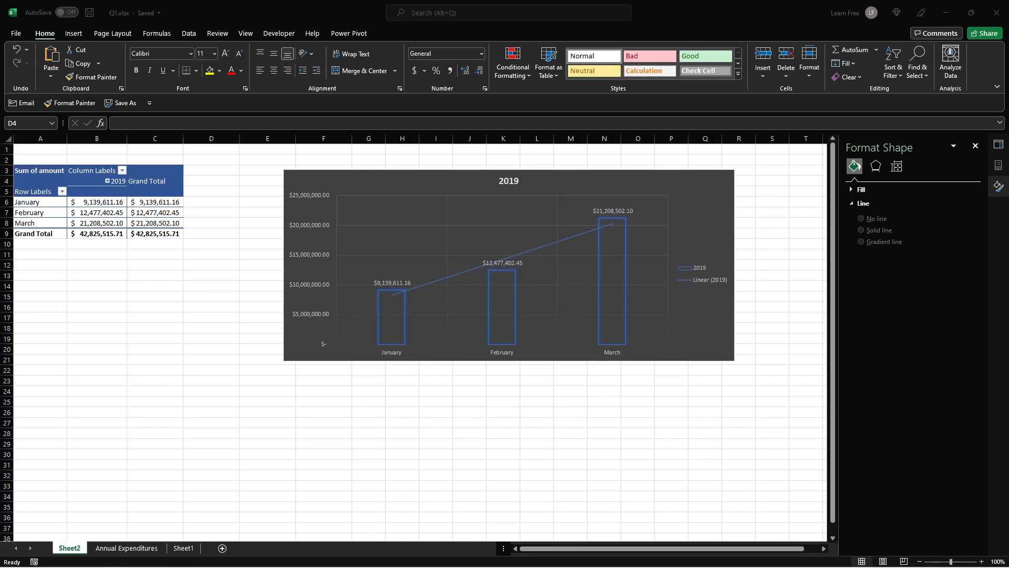
left_click_drag(217, 128, 336, 90)
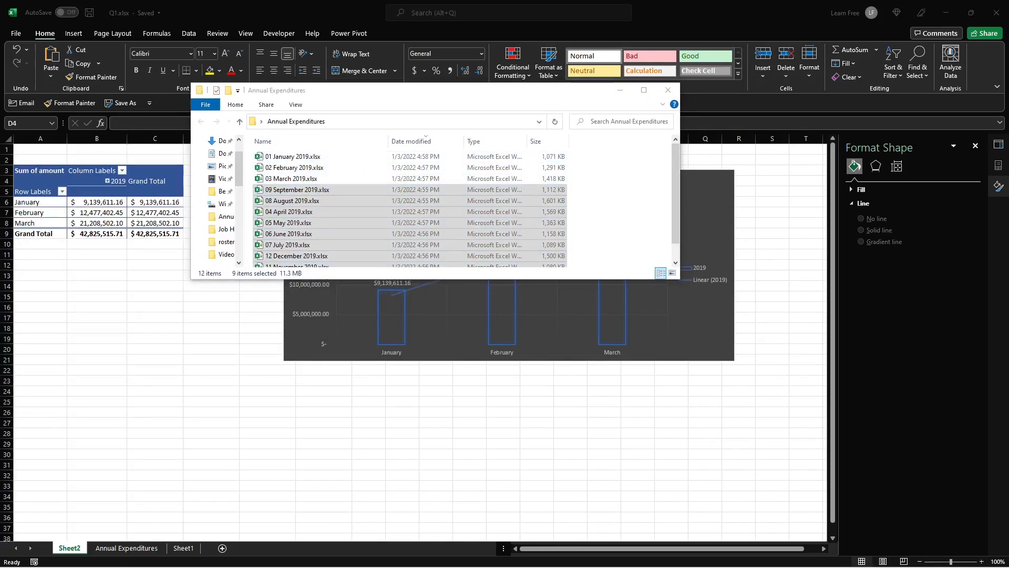
scroll(297, 212, "down", 1)
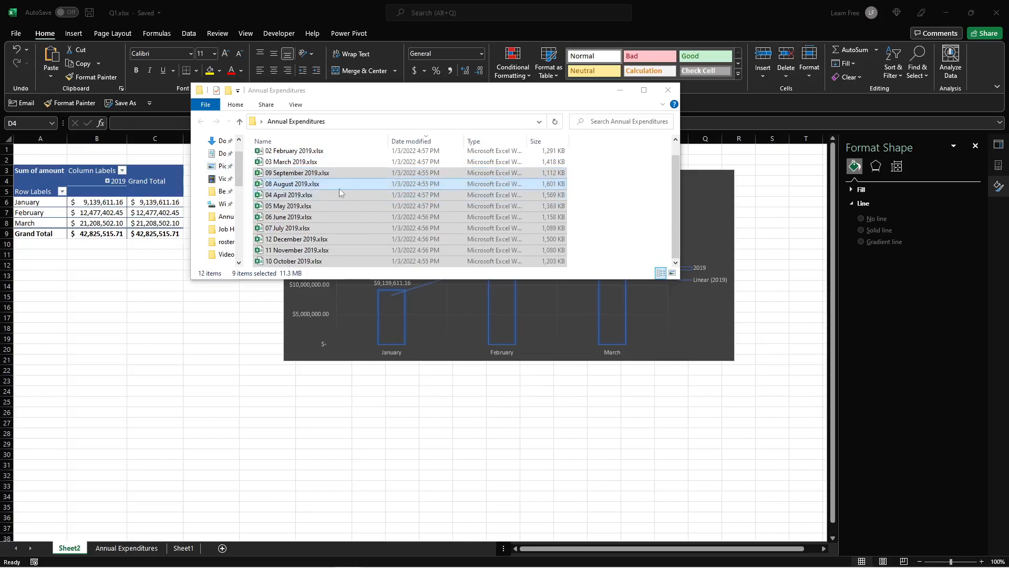
left_click(627, 224)
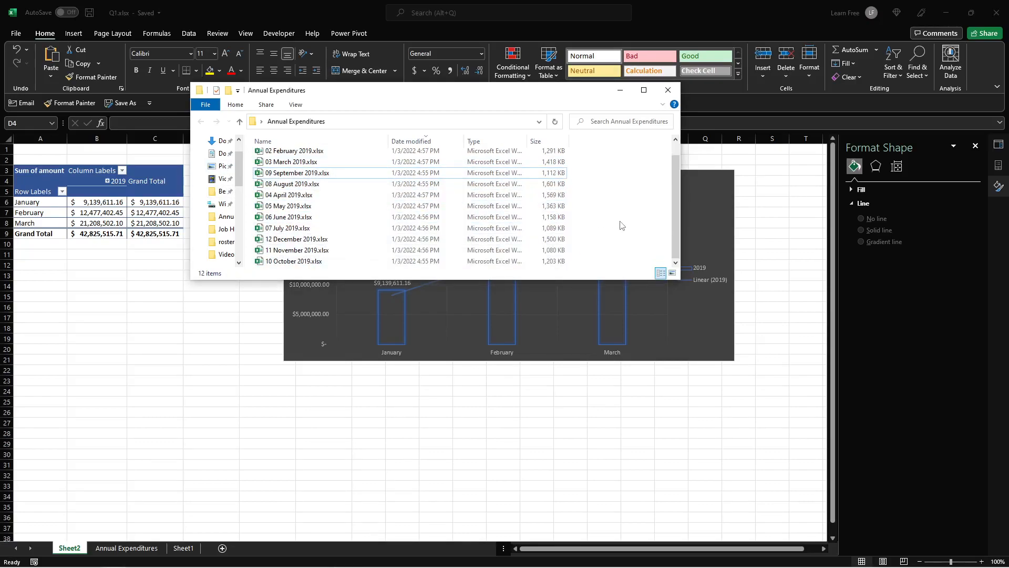
left_click_drag(524, 97, 0, 218)
left_click(262, 186)
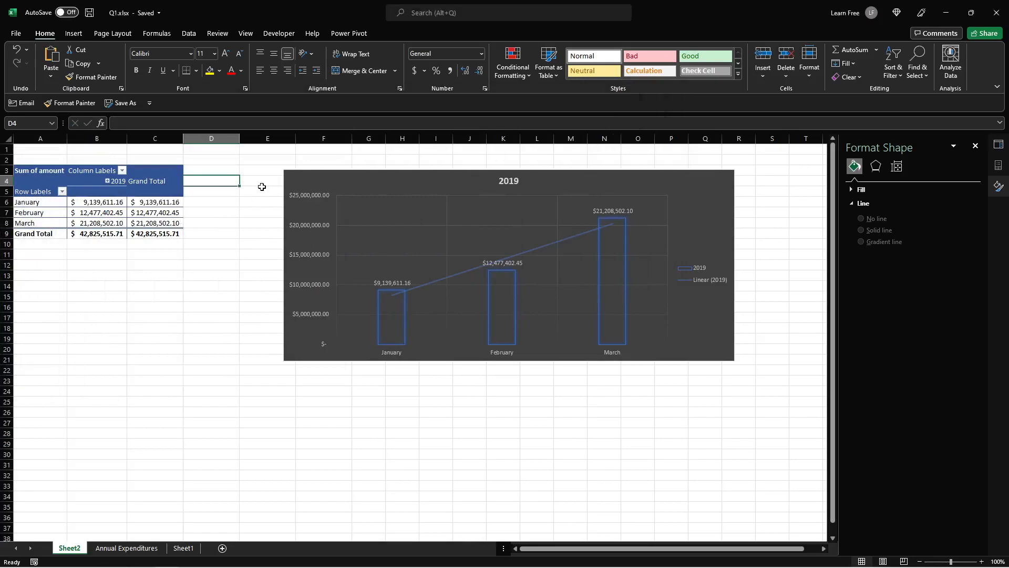
- Refresh all data connections and the PivotTable to bring the added April to December workbooks into the summary and chart
left_click(114, 209)
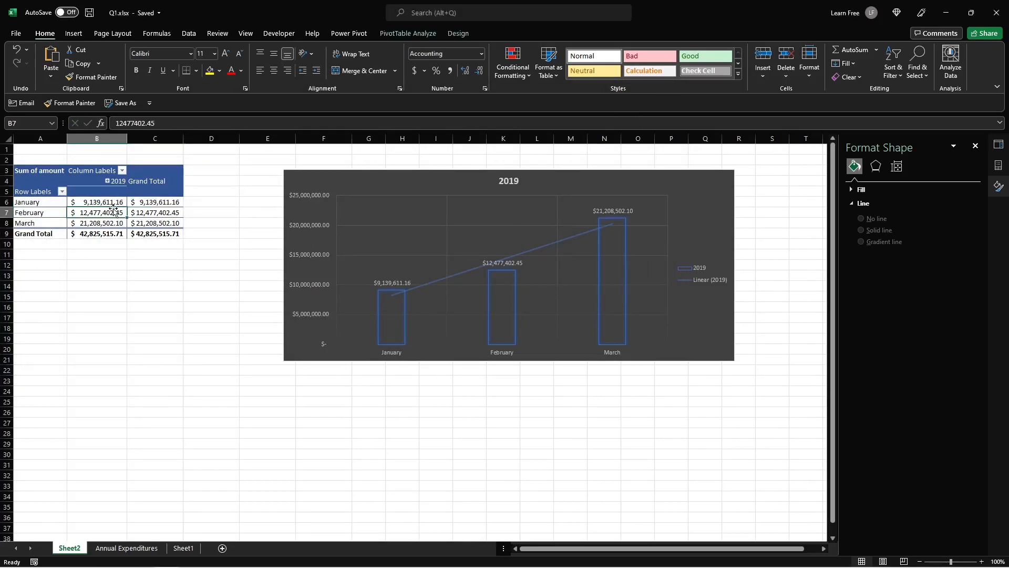
left_click(408, 34)
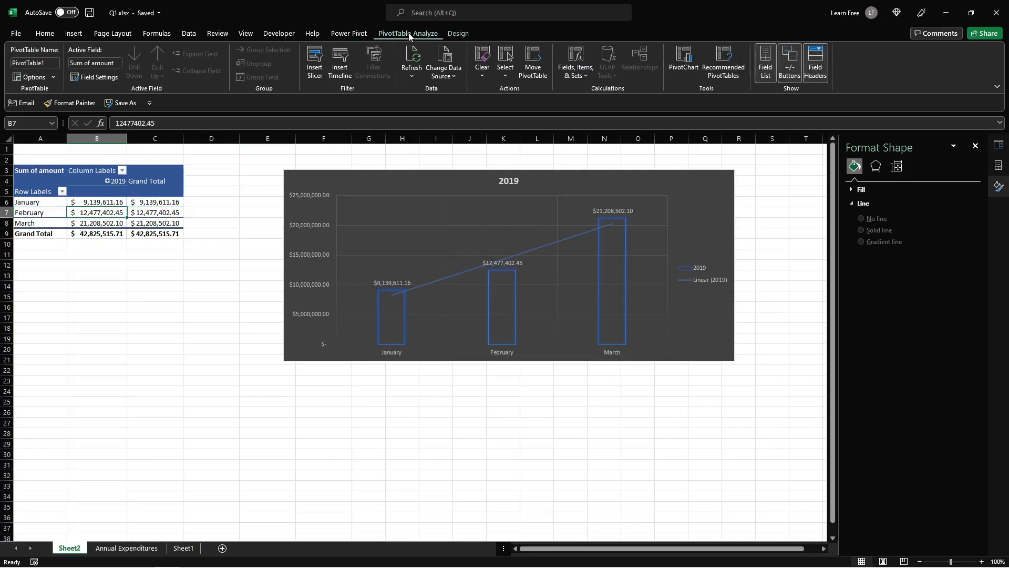
left_click(412, 77)
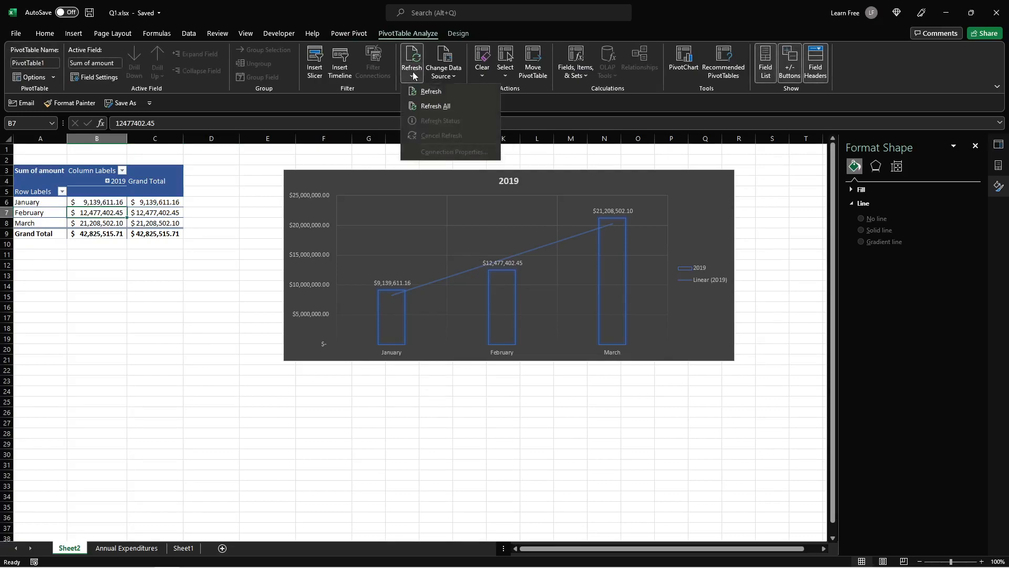
left_click(440, 108)
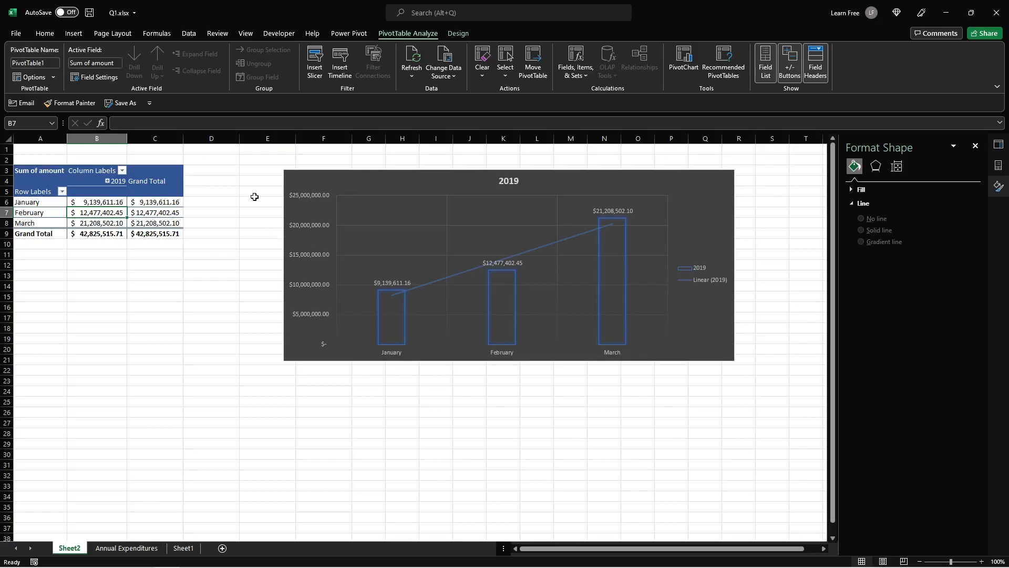
left_click(408, 46)
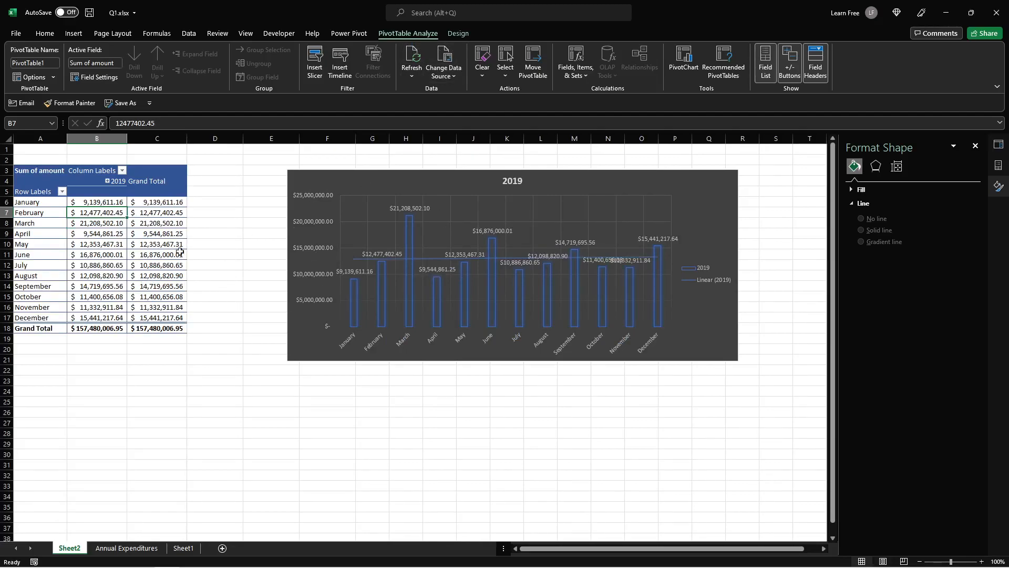
left_click(211, 251)
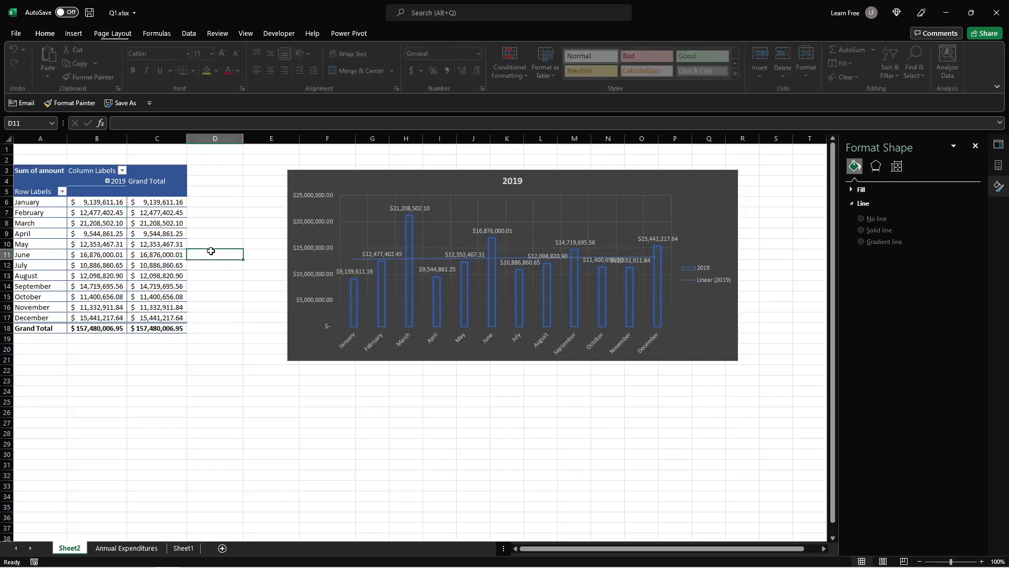